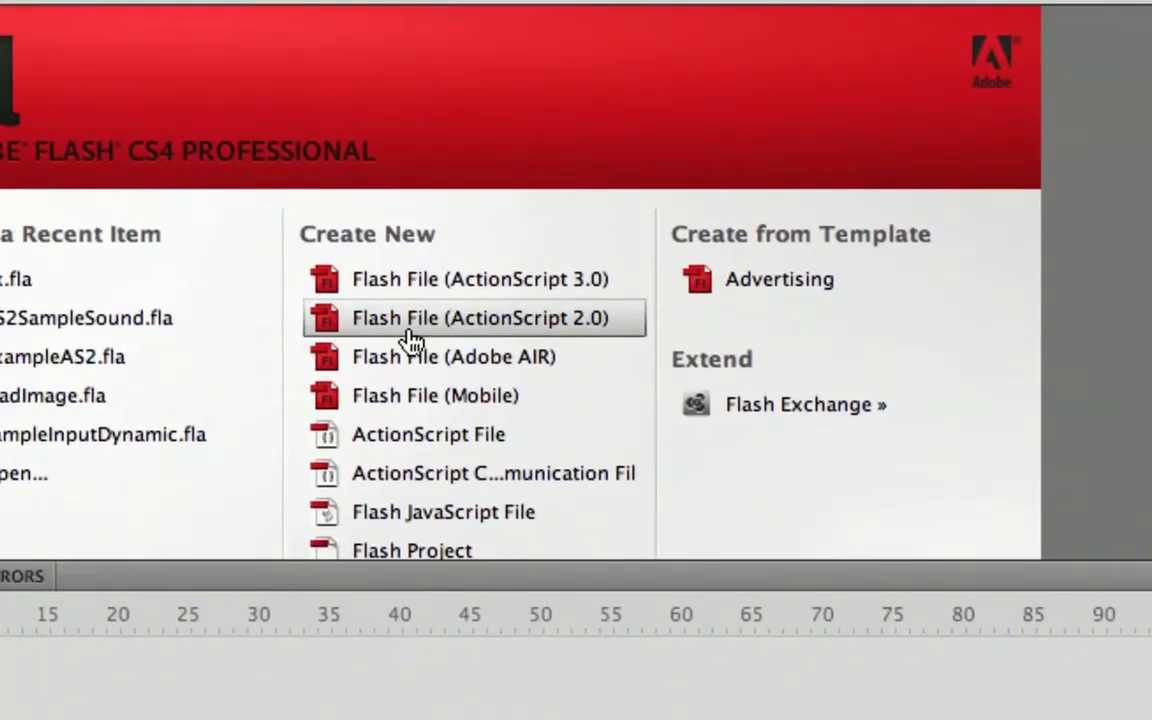
- Create a new Flash File (ActionScript 2.0) and add a new symbol of type Button to it
left_click(411, 342)
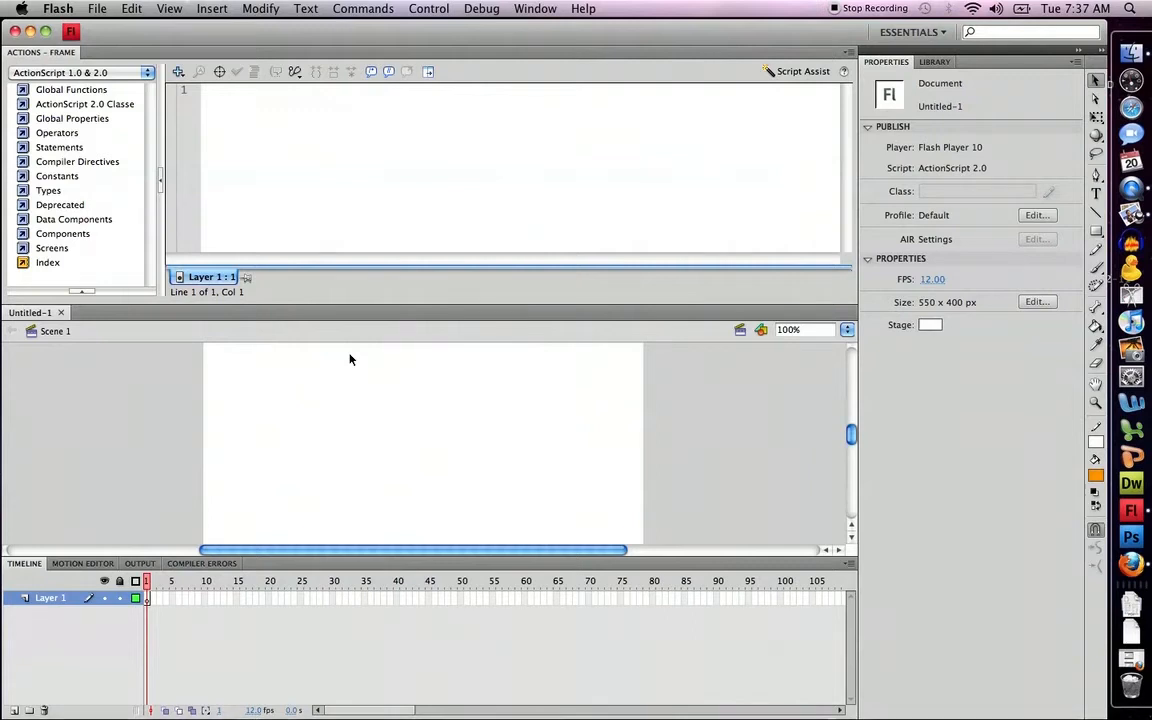
left_click(221, 10)
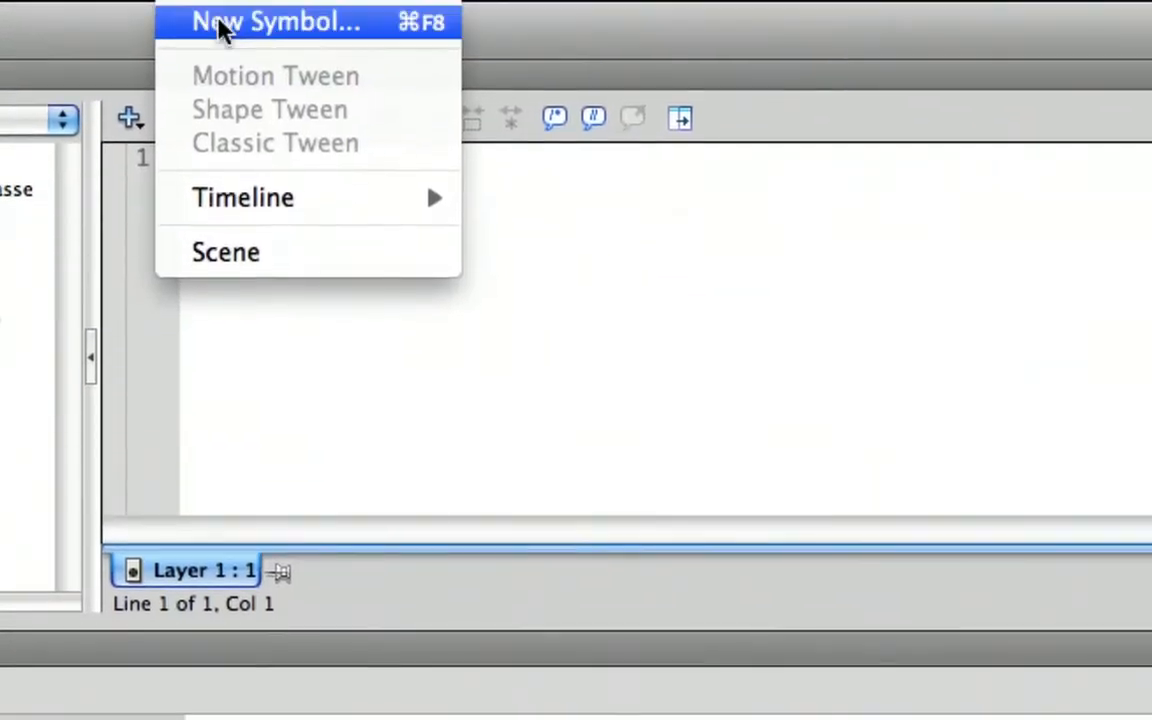
left_click(221, 29)
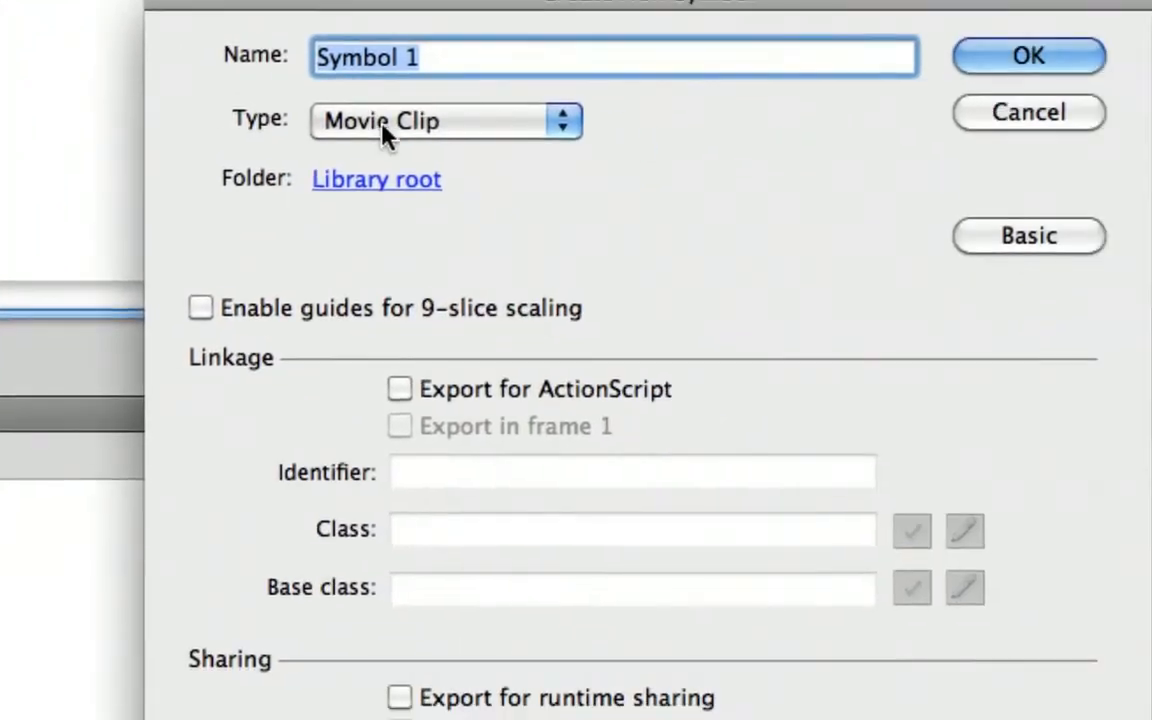
left_click(384, 128)
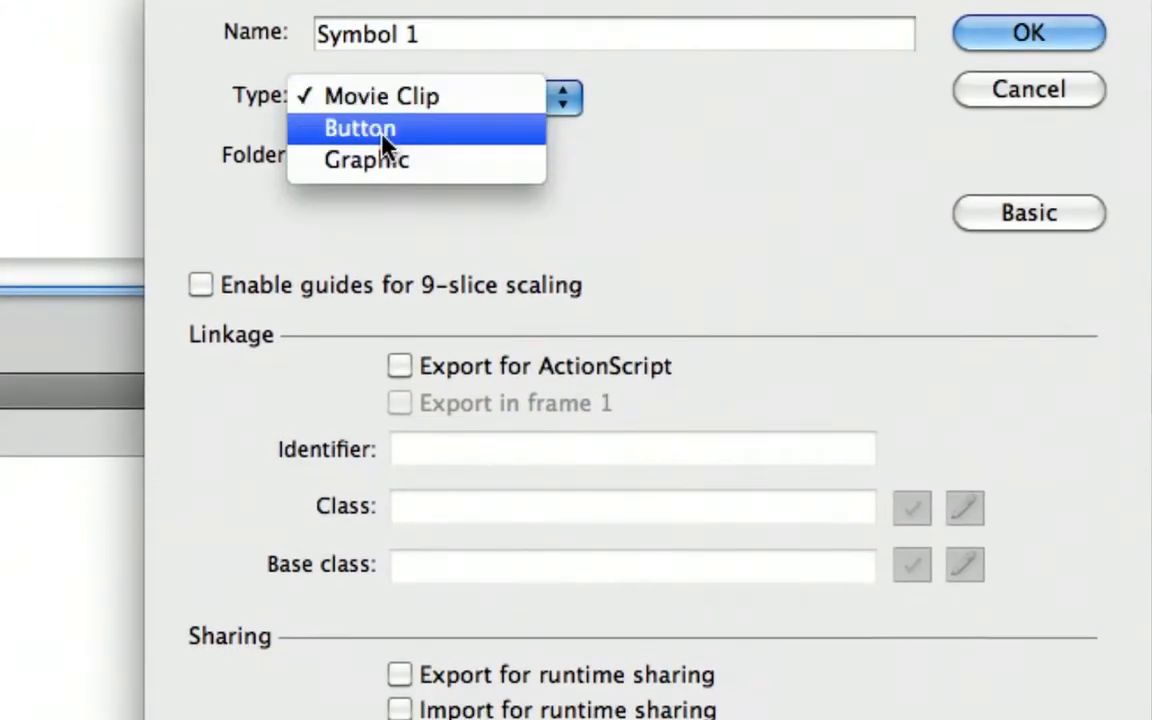
left_click(370, 152)
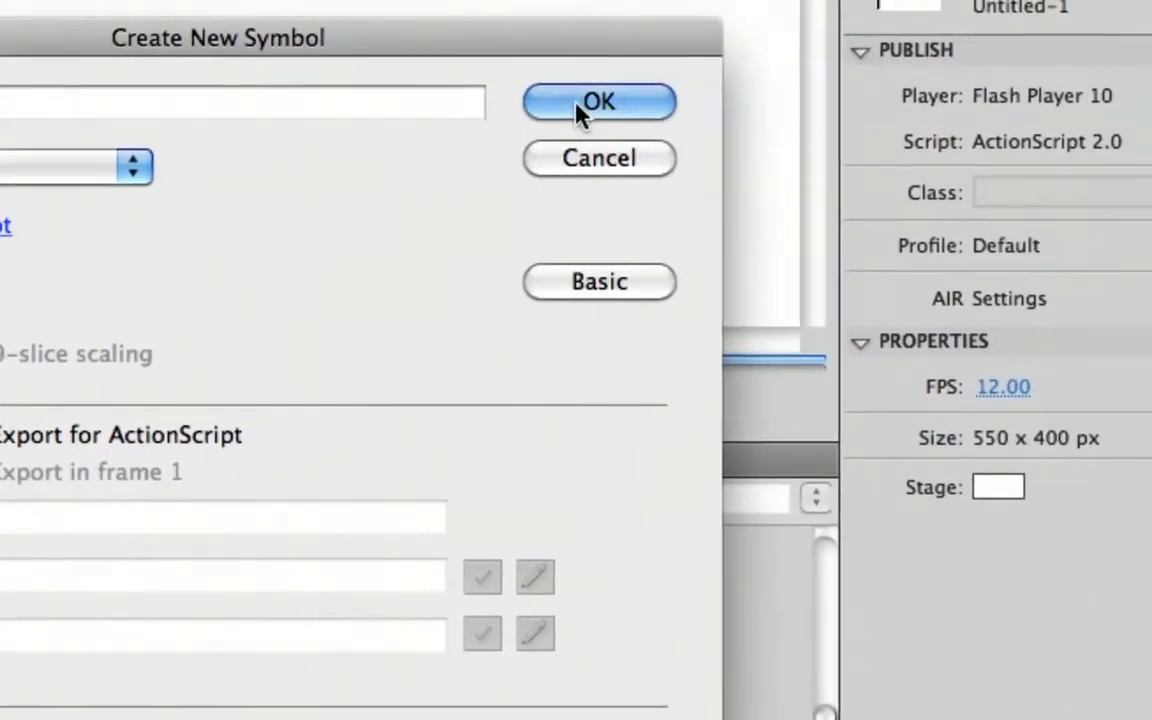
left_click(946, 39)
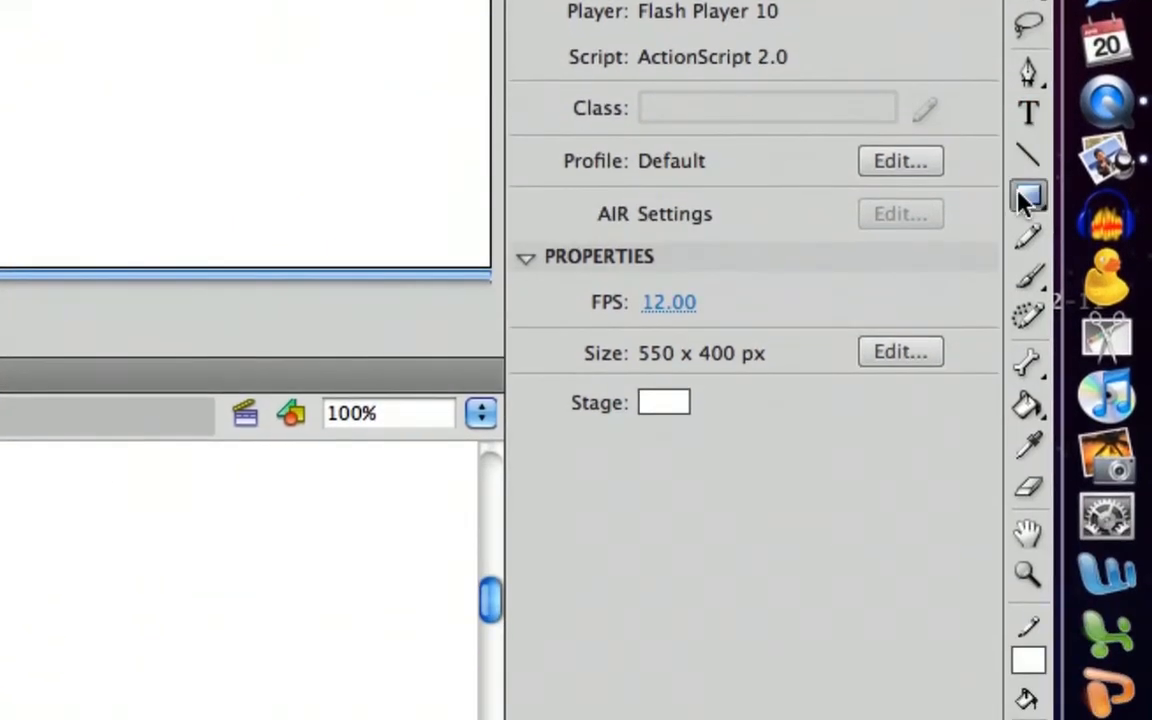
- Draw an orange rectangle around the registration point in the button's Up frame
left_click(1027, 200)
left_click_drag(404, 284, 696, 391)
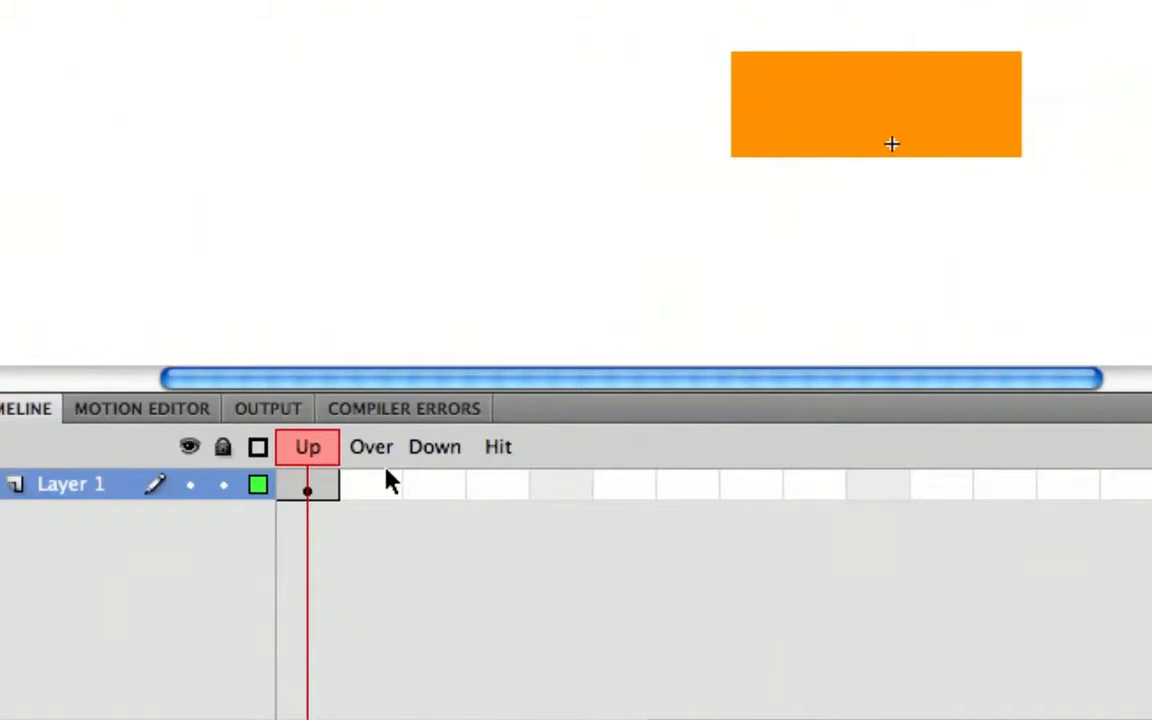
- Insert a keyframe in the button's Over frame and change the rectangle's fill to bright green
left_click(143, 615)
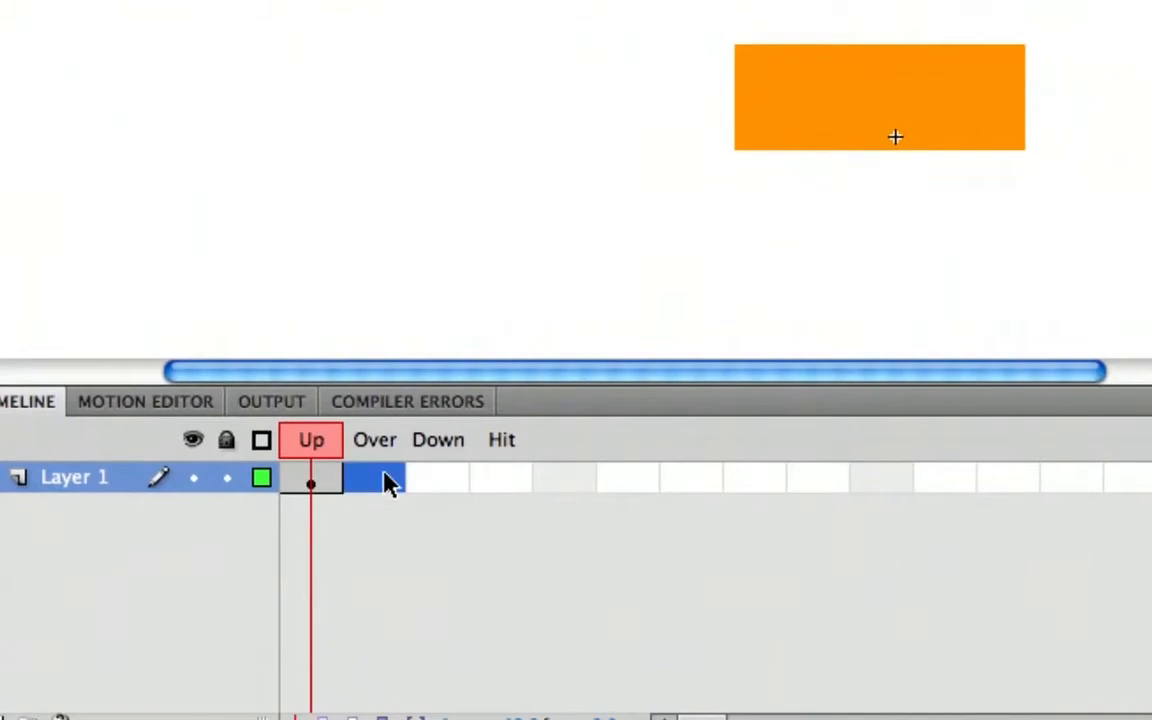
right_click(388, 482)
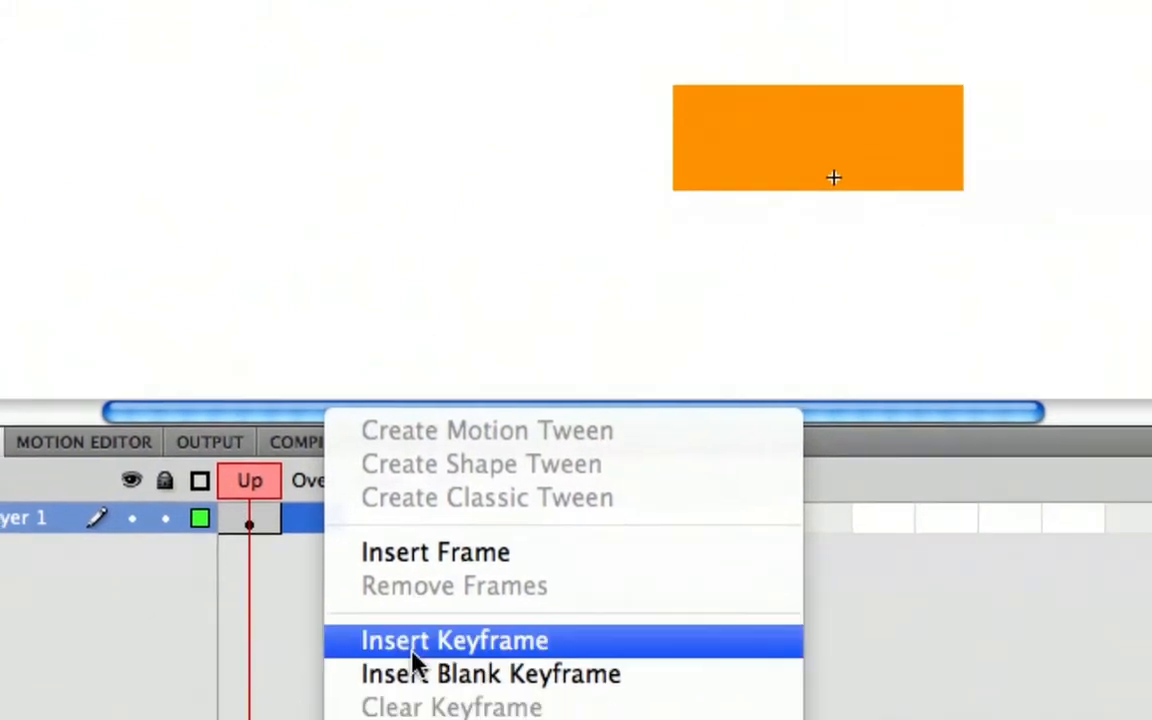
left_click(415, 665)
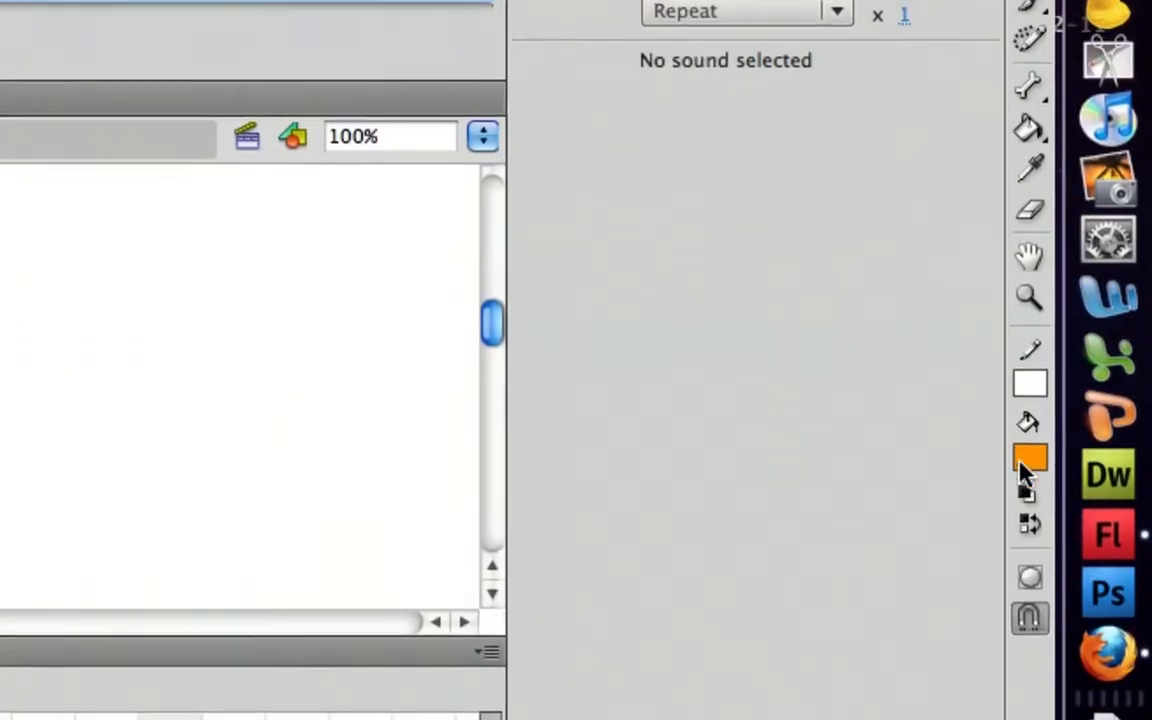
left_click(1042, 673)
left_click(877, 525)
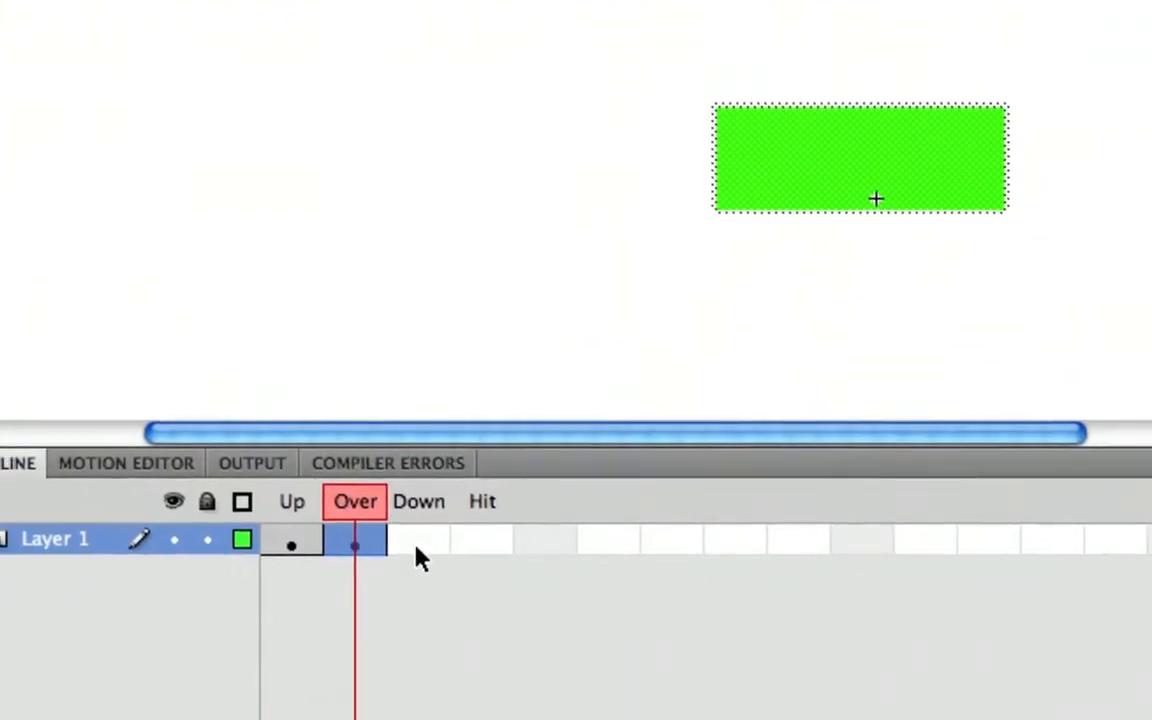
- Insert a keyframe in the button's Down frame and change the rectangle's fill to blue
left_click(418, 552)
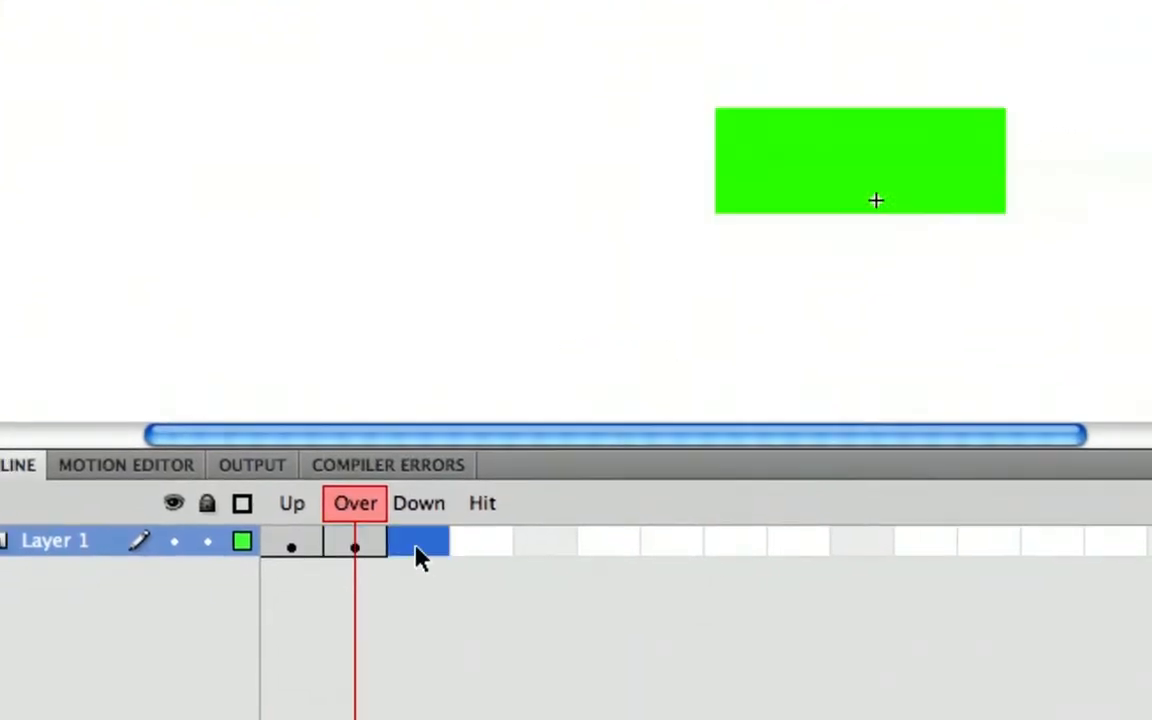
right_click(418, 552)
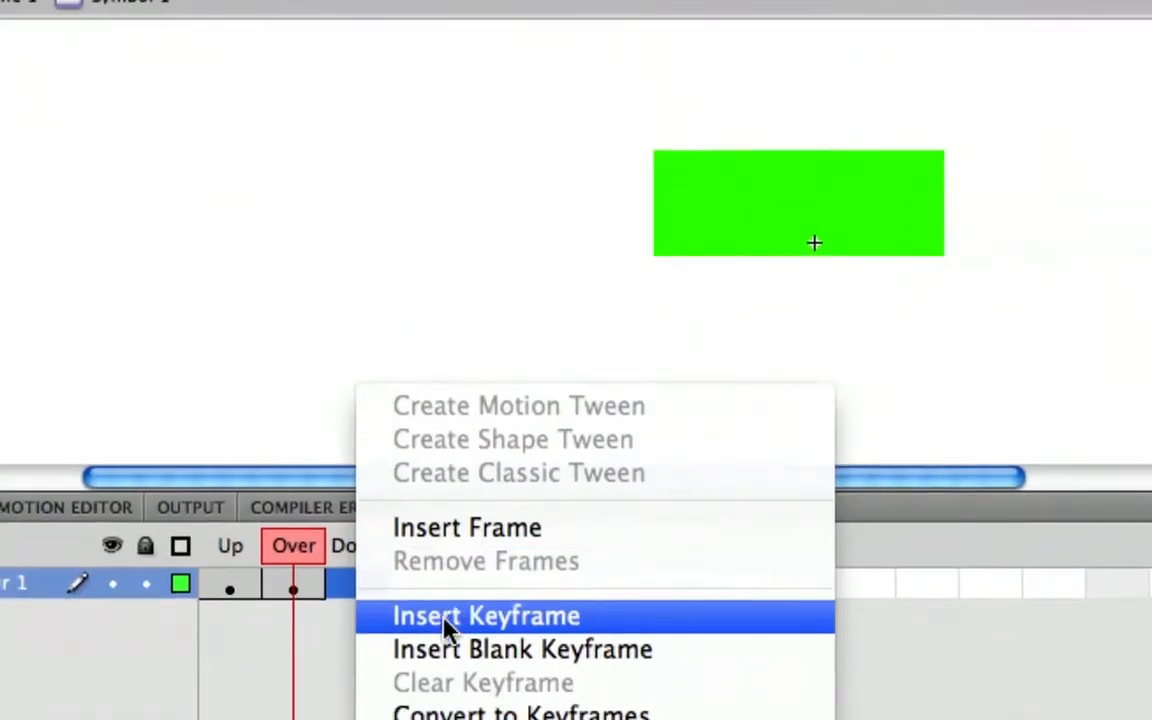
left_click(446, 628)
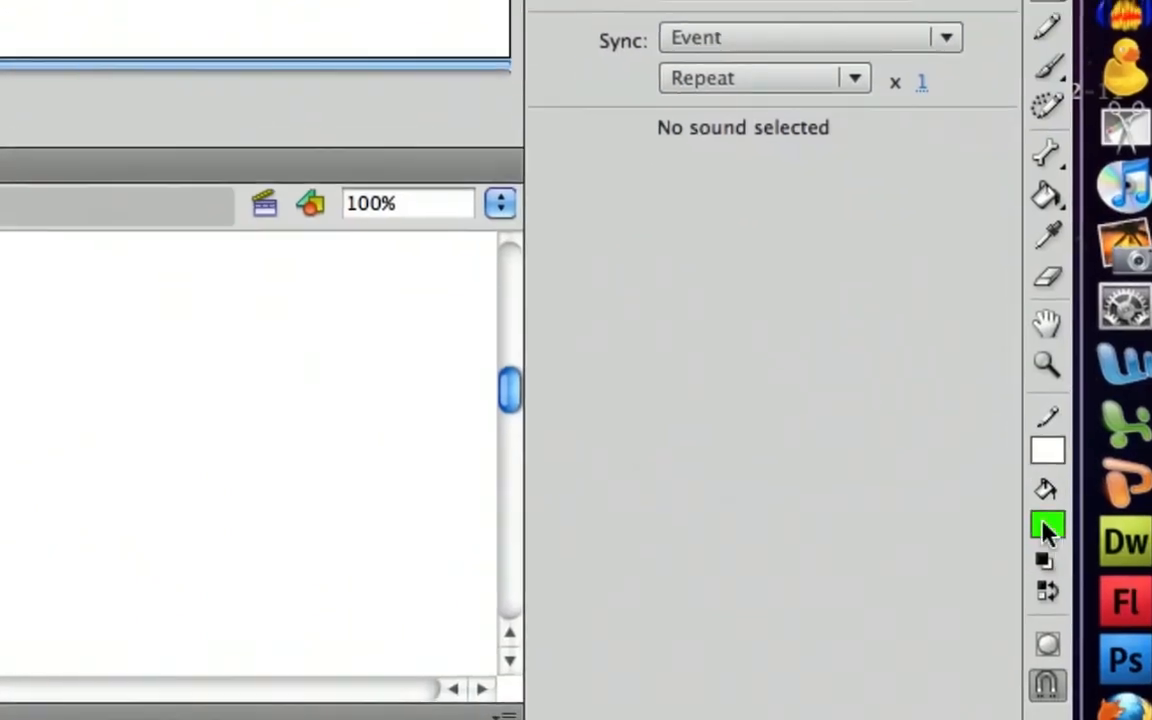
left_click(1046, 527)
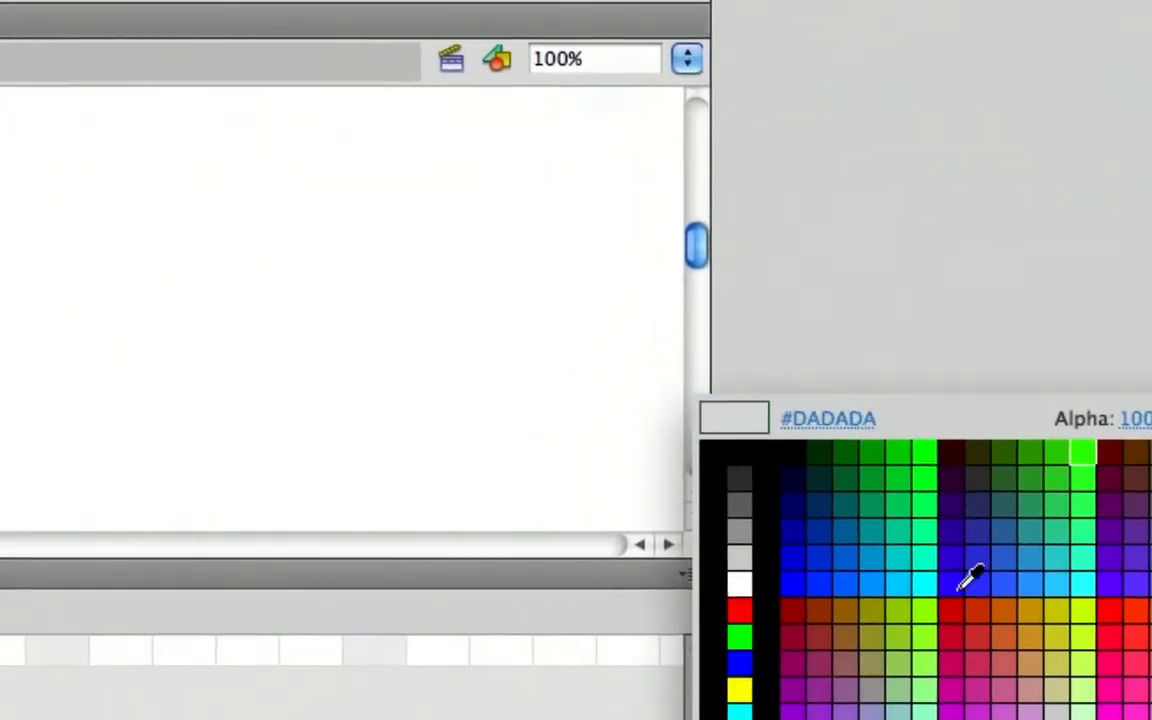
left_click(898, 681)
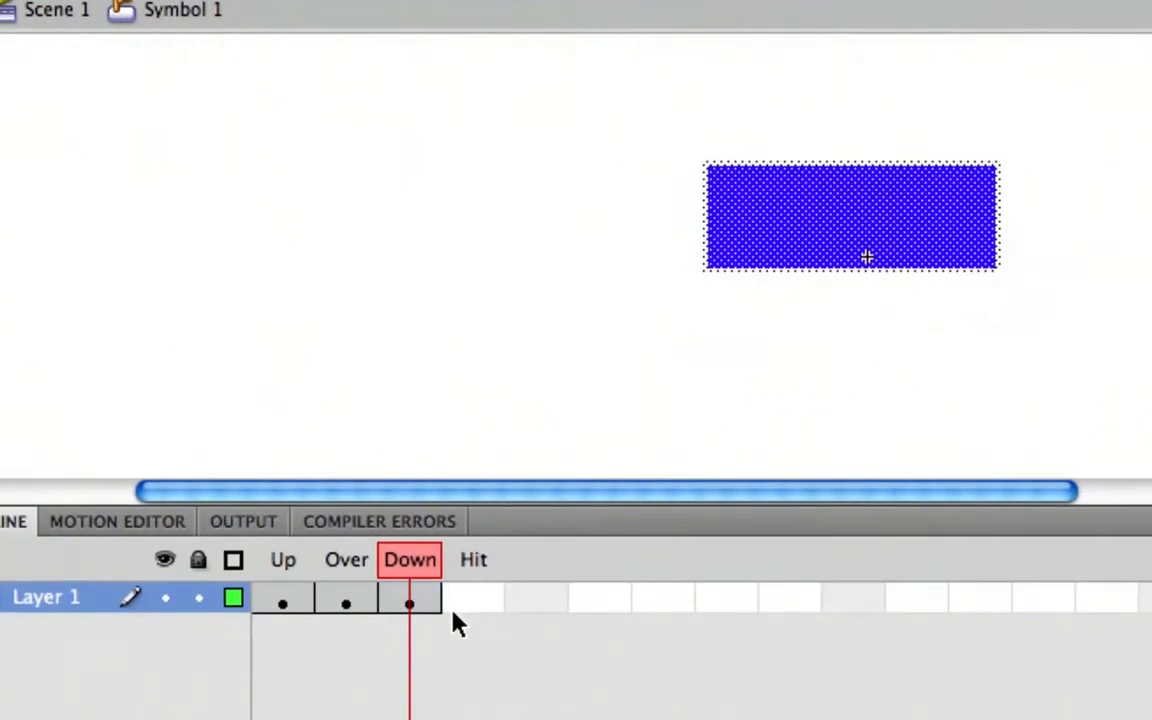
- Insert a keyframe in the button's Hit frame and draw a slightly larger rectangle covering the existing one as the hit area
left_click(455, 605)
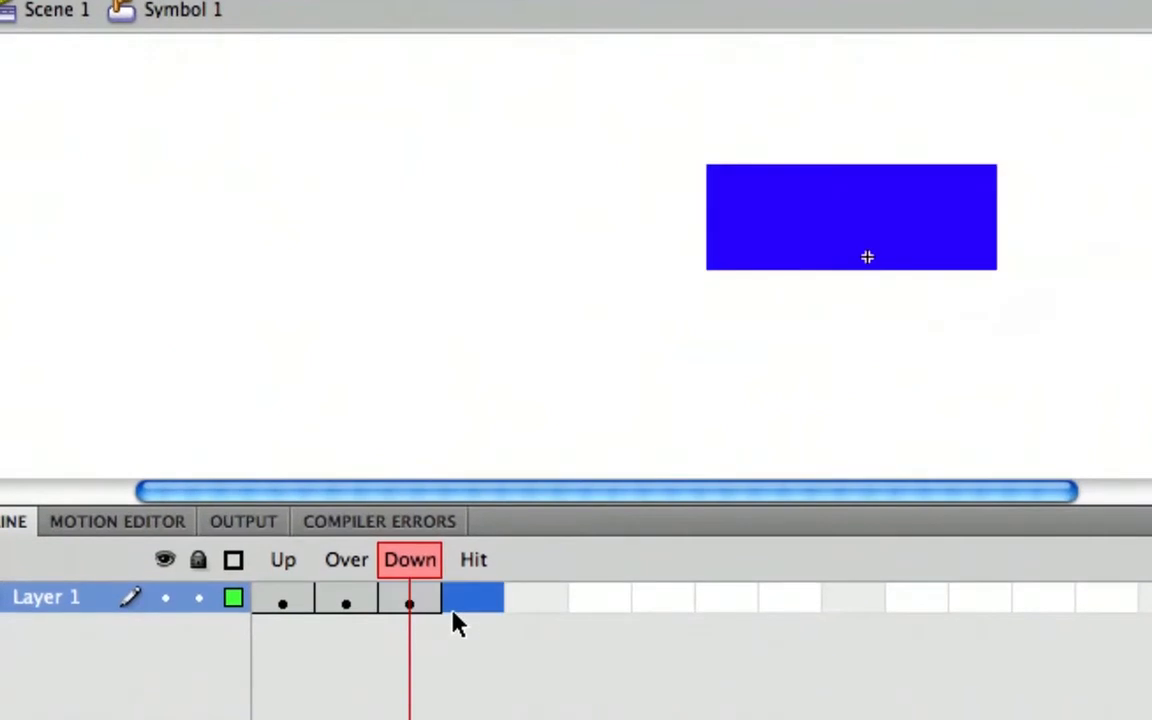
right_click(455, 605)
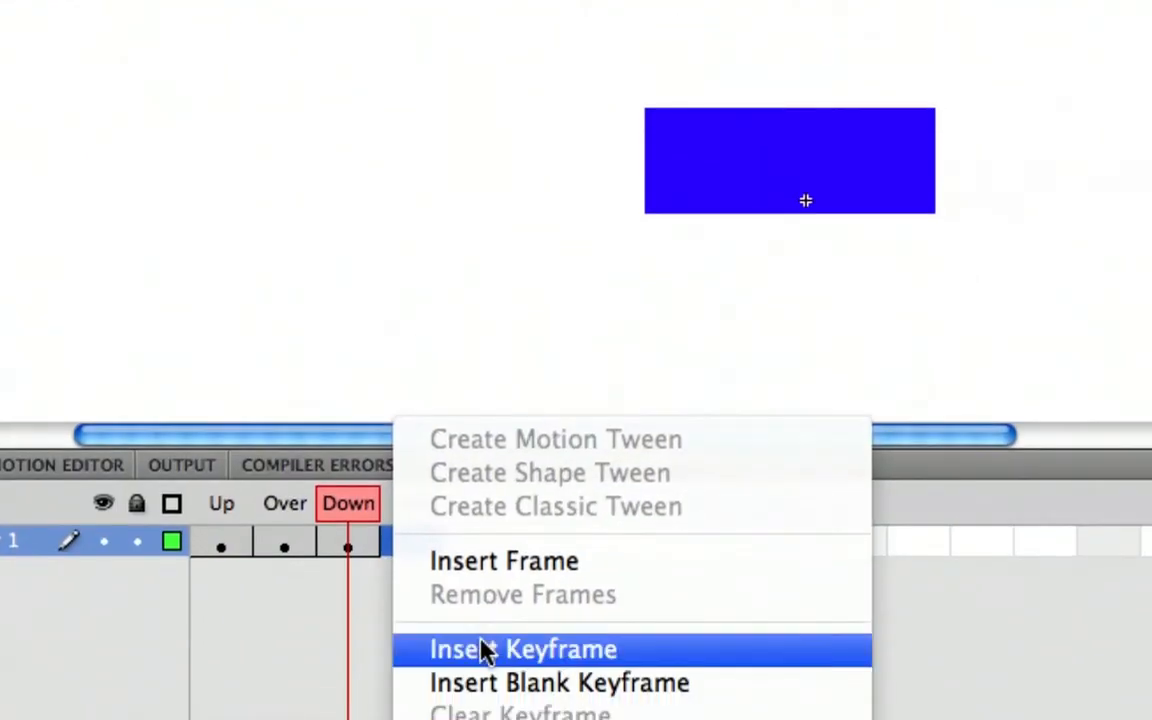
left_click(481, 650)
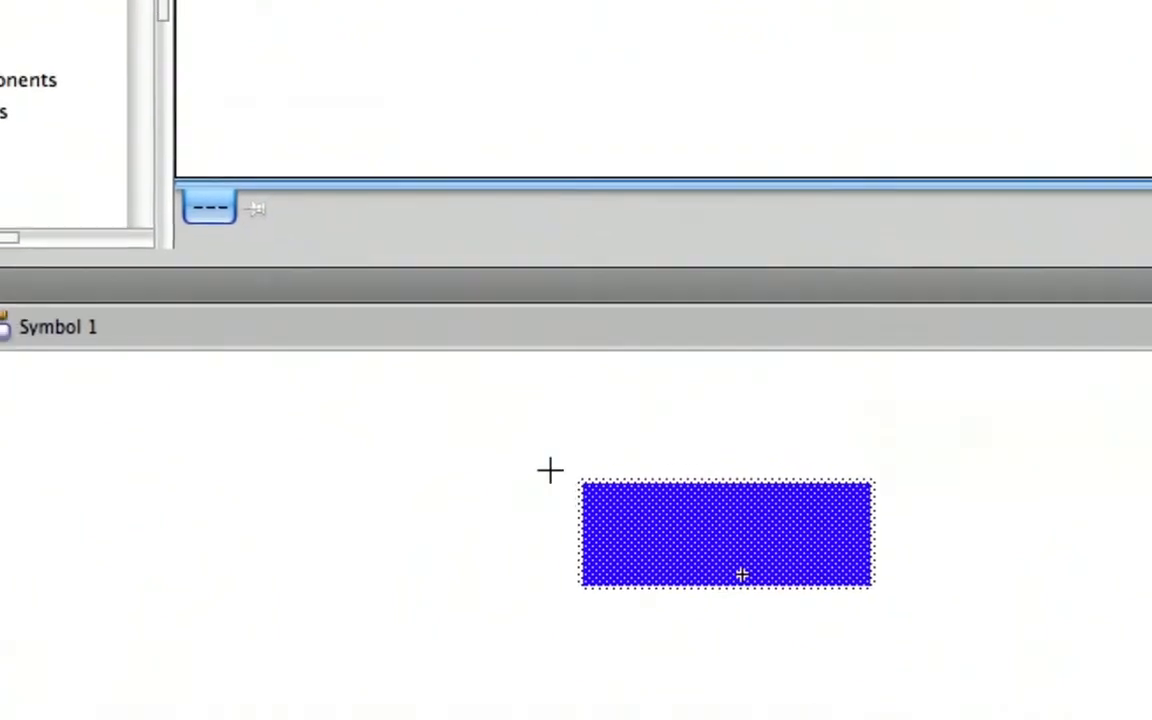
left_click_drag(555, 468, 876, 613)
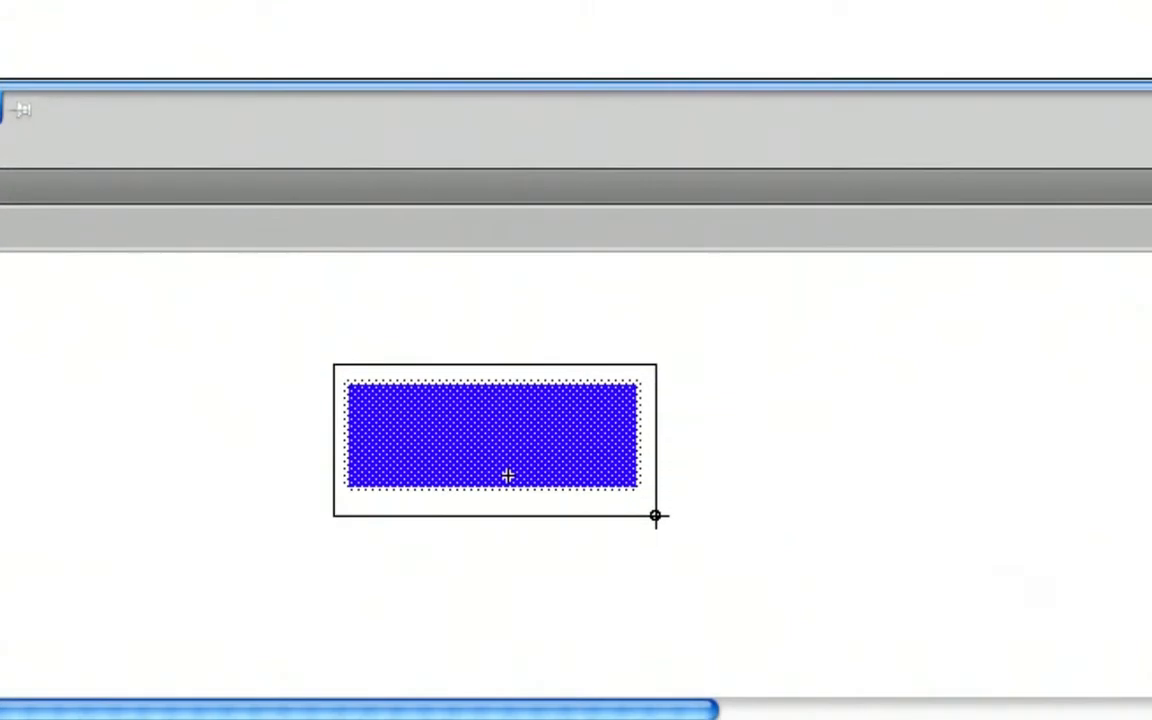
left_click_drag(656, 516, 656, 516)
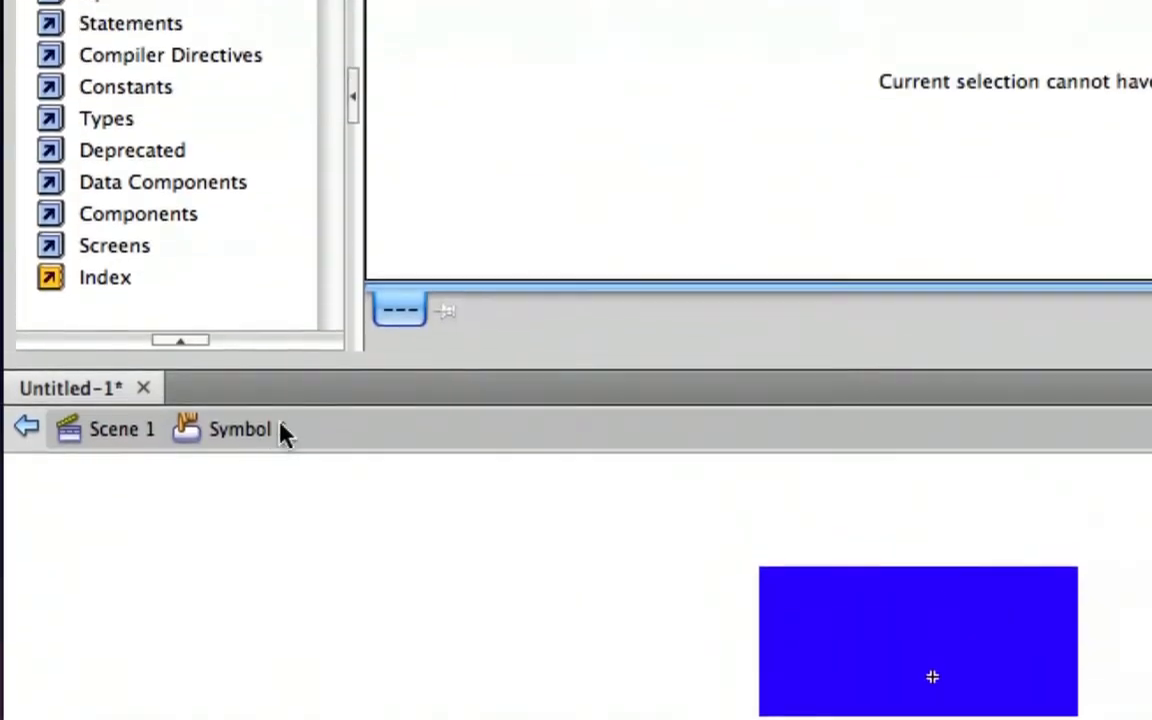
- Return to Scene 1 and place an instance of the Symbol 1 button from the library on the stage
left_click(141, 434)
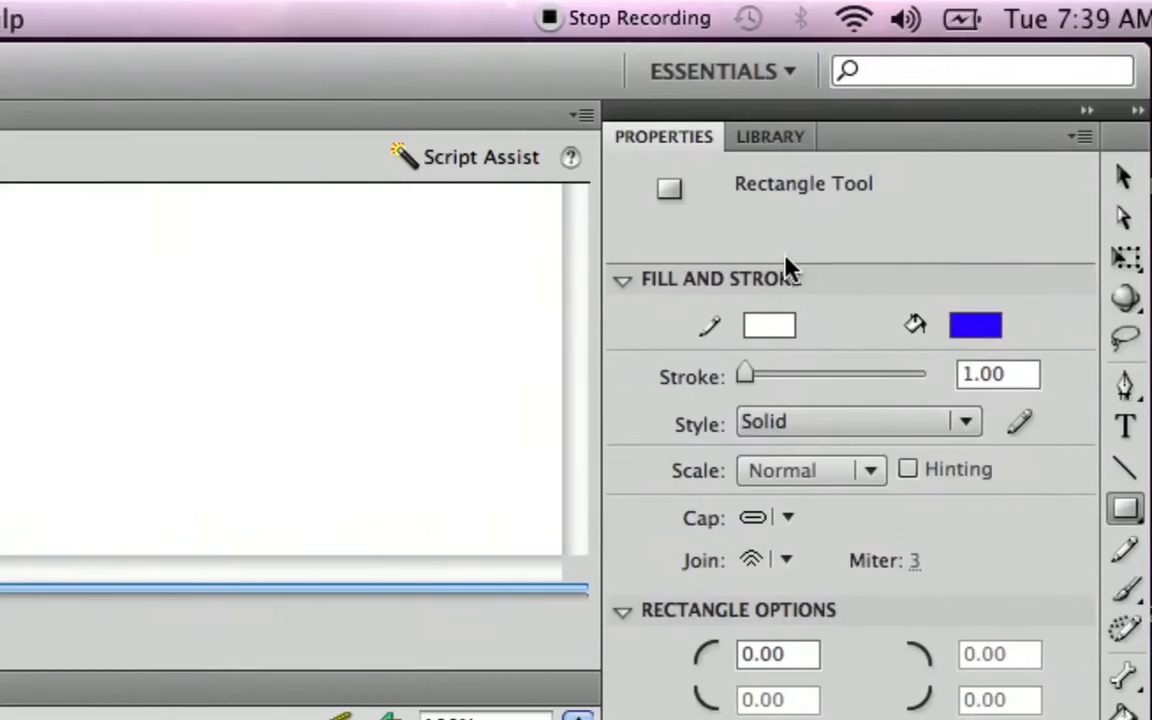
left_click(783, 140)
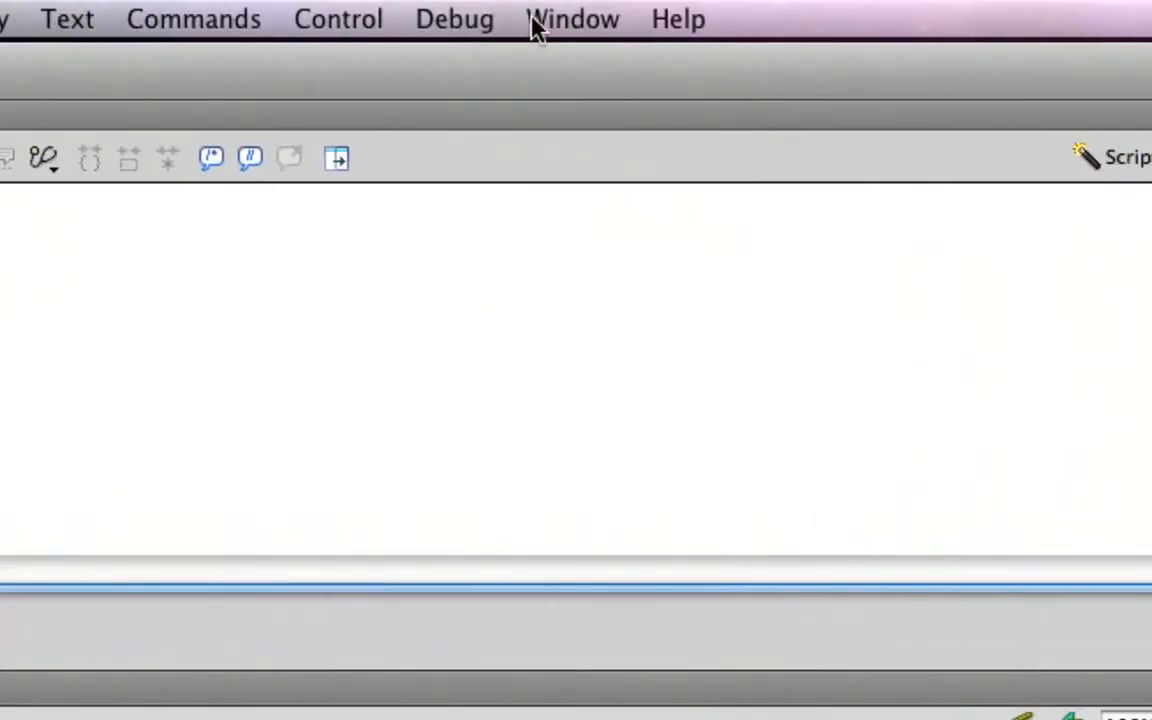
left_click(535, 22)
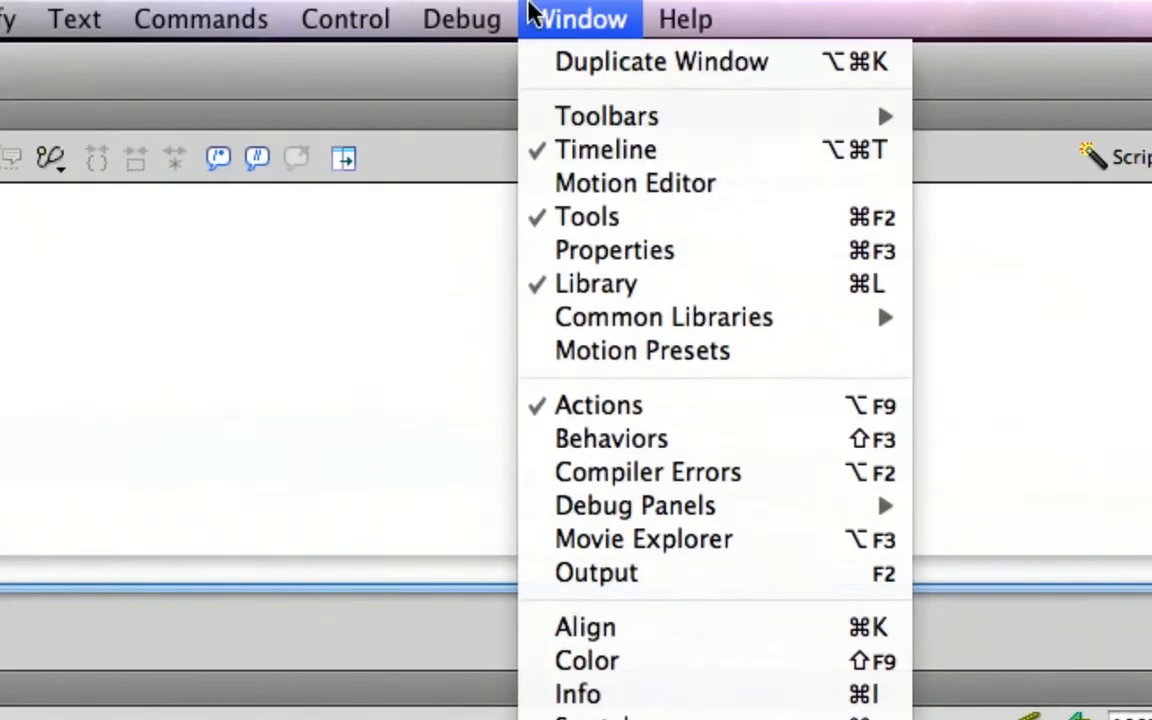
left_click(532, 8)
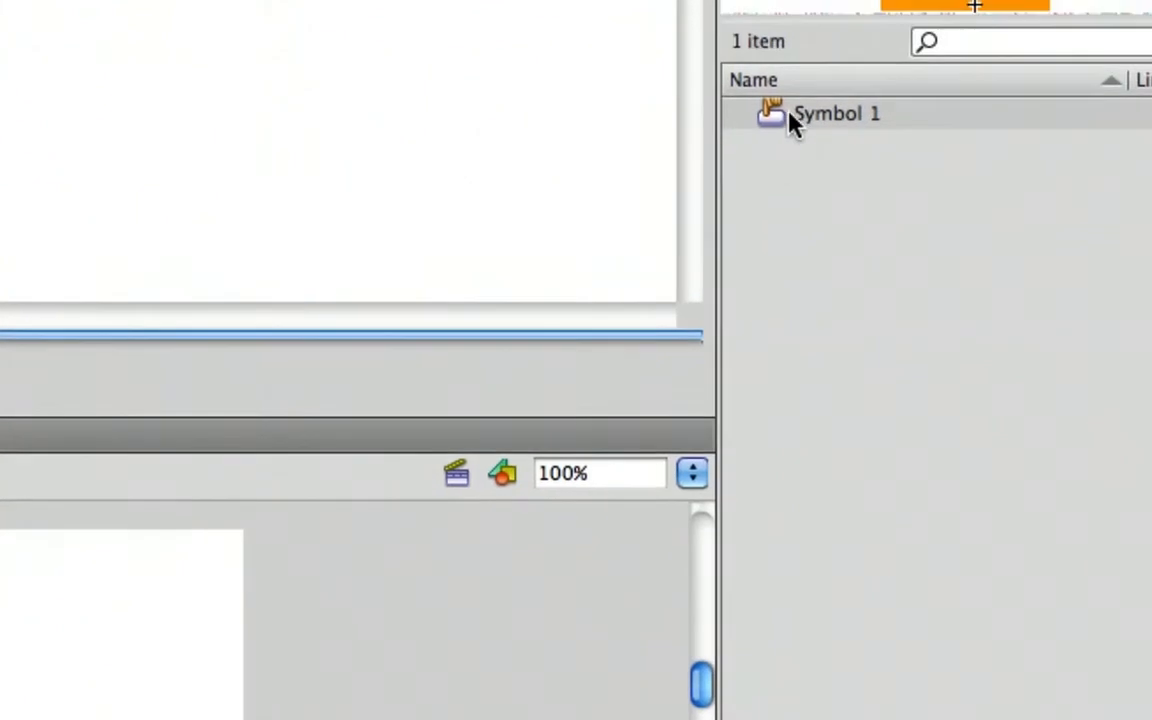
left_click_drag(785, 117, 457, 316)
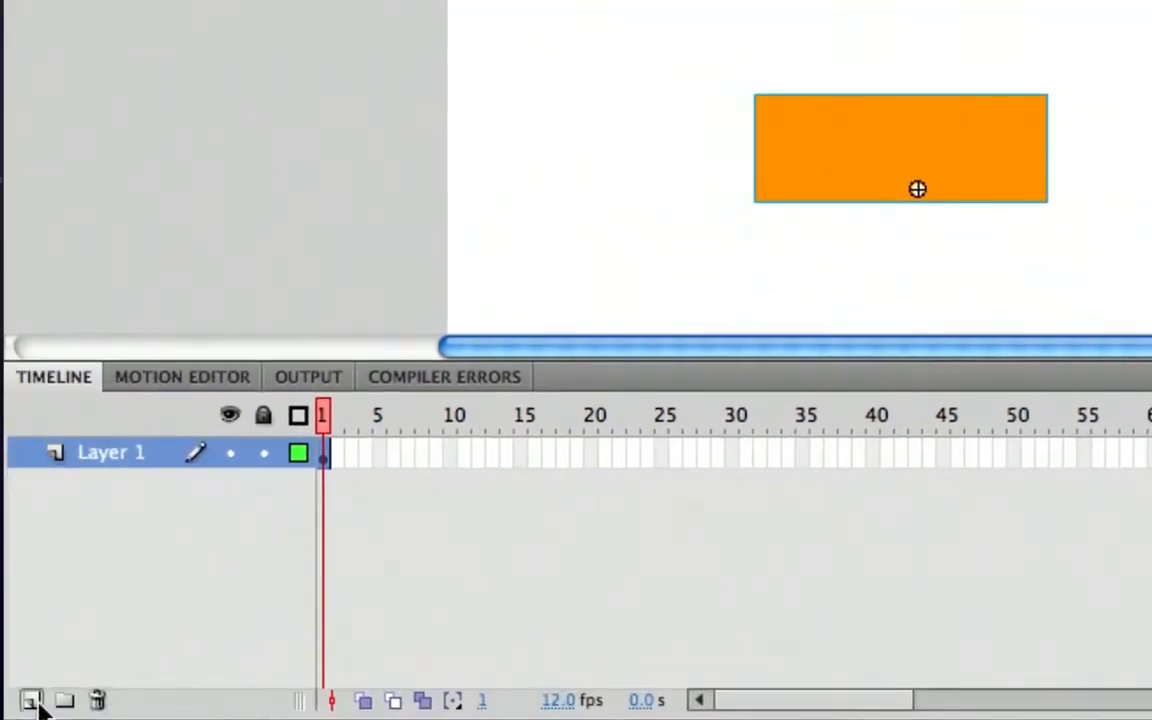
- Add a new layer above Layer 1 and enter a stop() action on its first frame
left_click(30, 702)
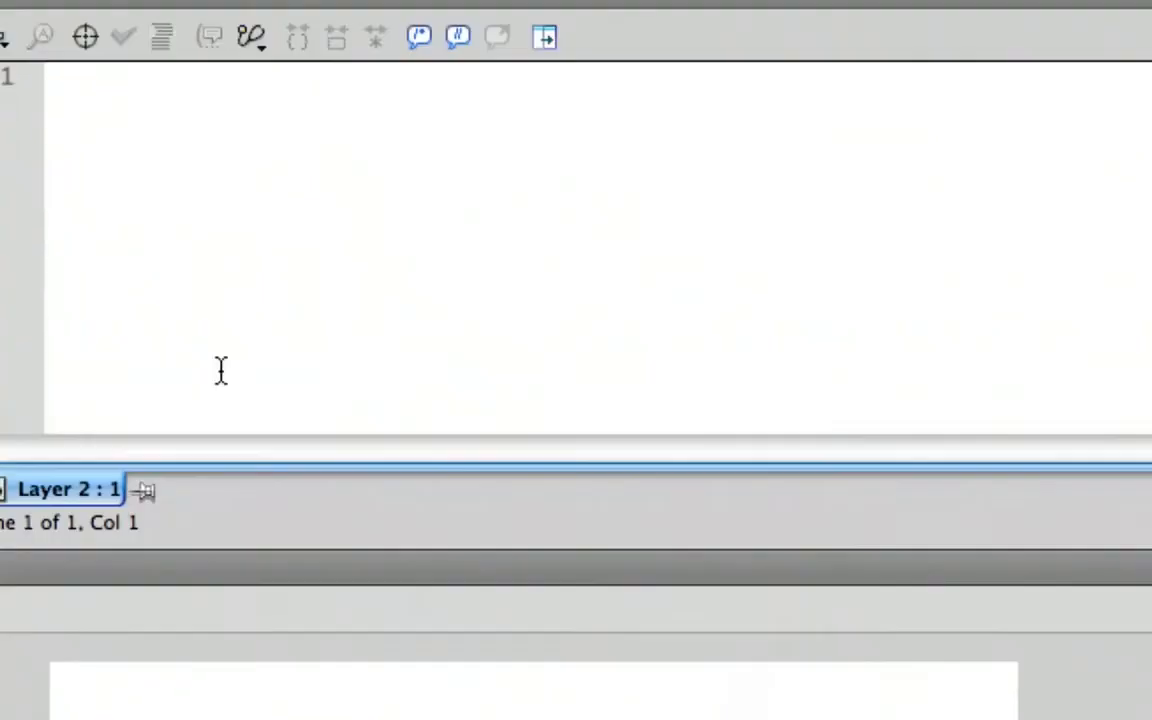
left_click(225, 318)
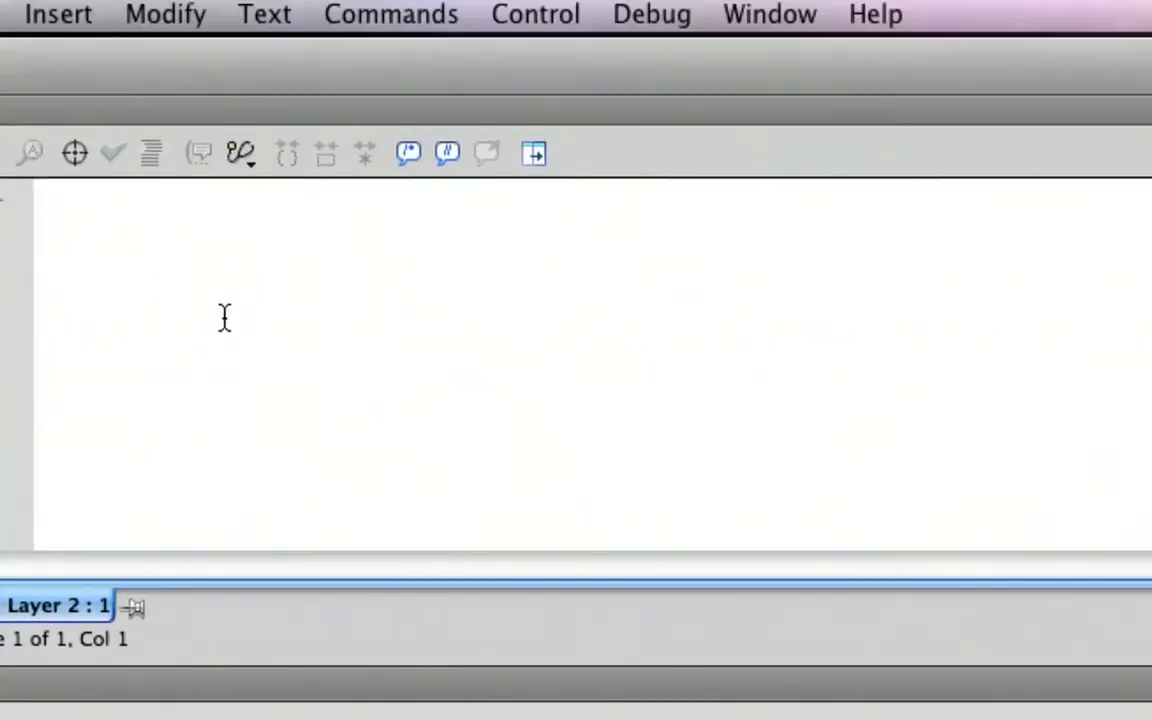
type("stop()")
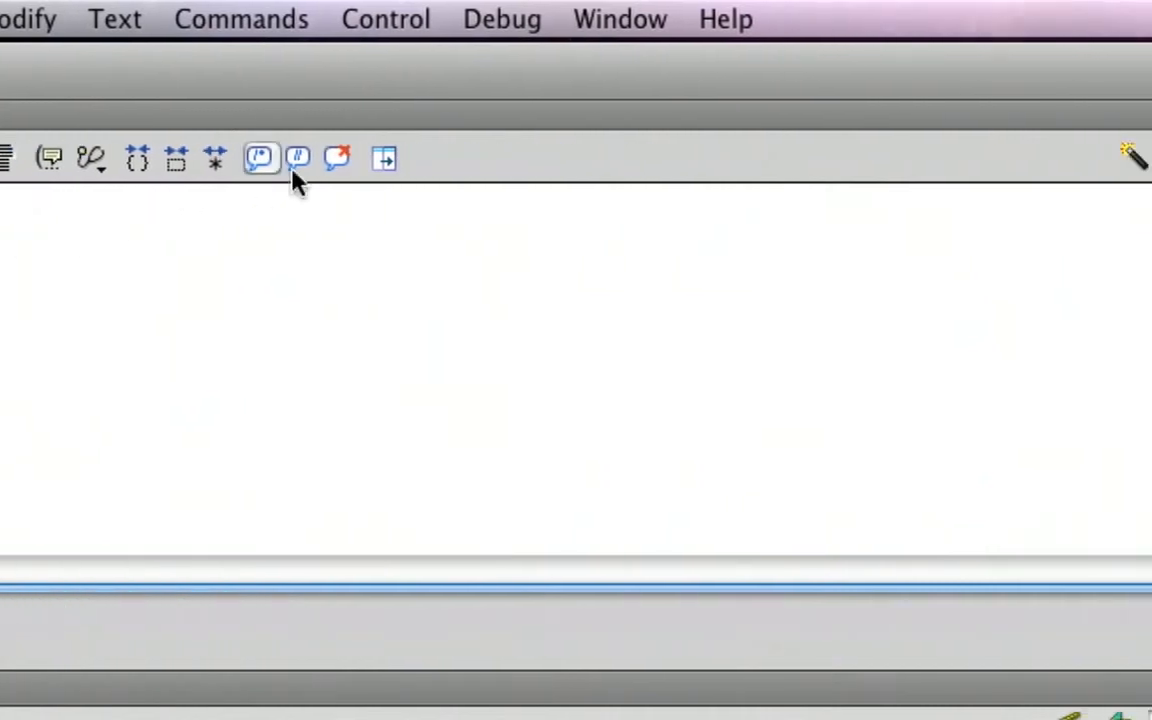
- Test the movie, try the button's over and down states, and close the preview window
left_click(614, 22)
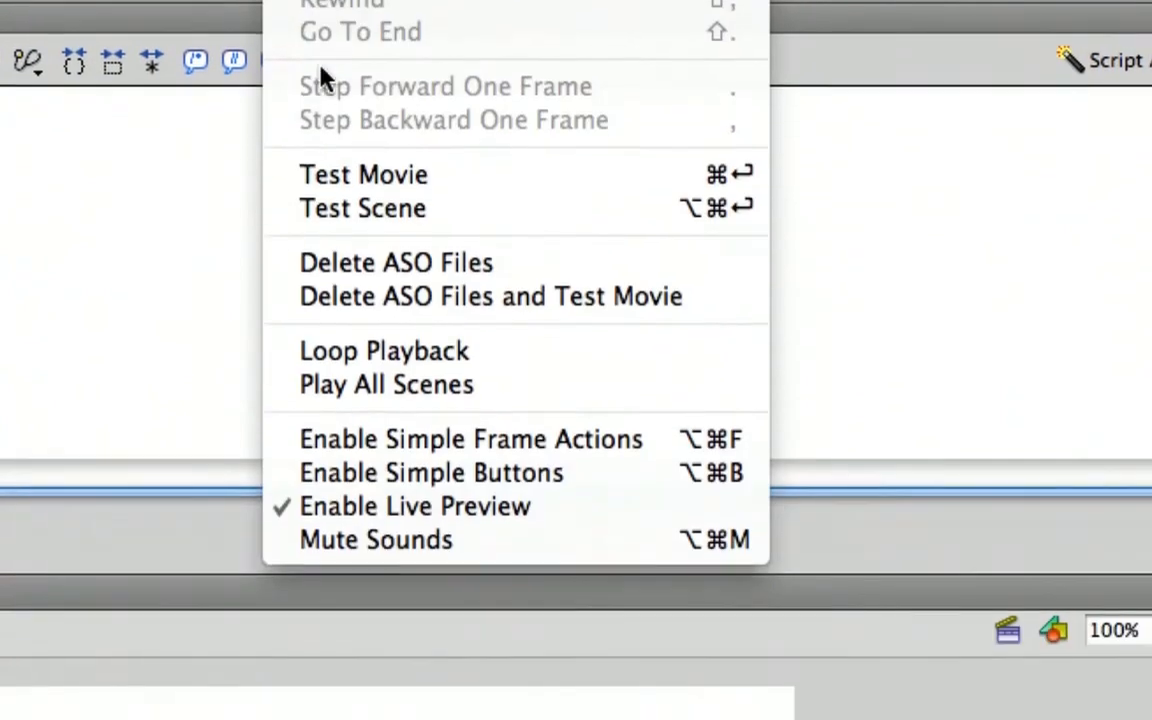
left_click(326, 274)
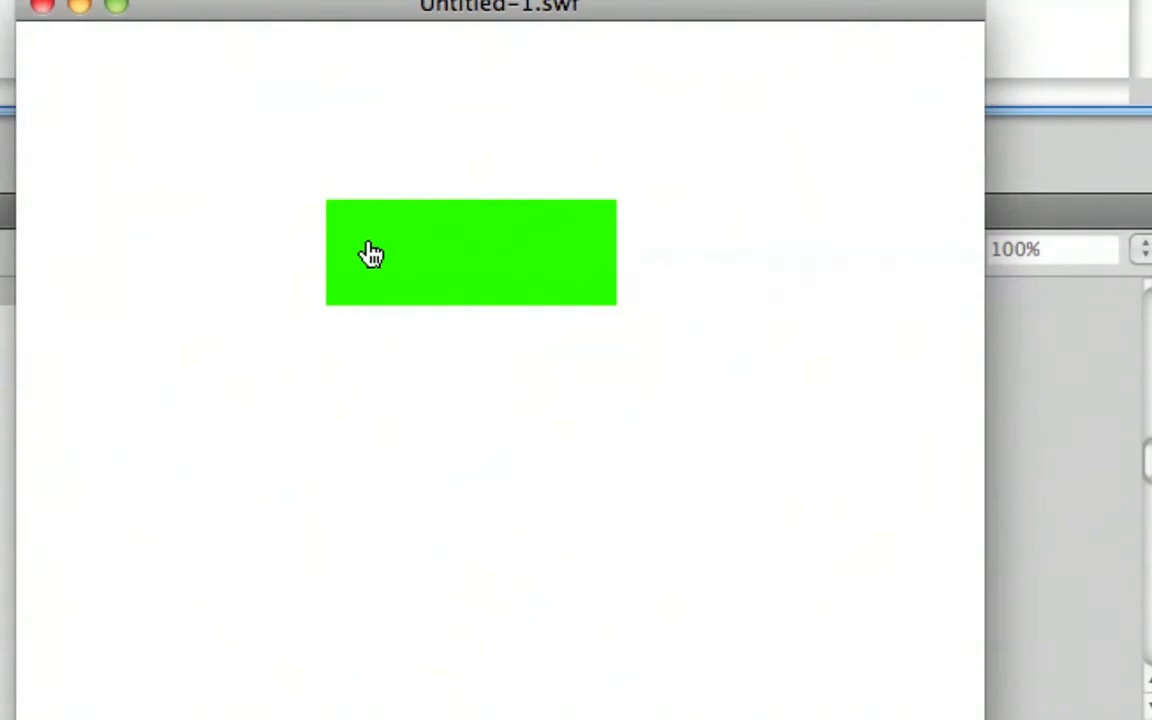
left_click(371, 254)
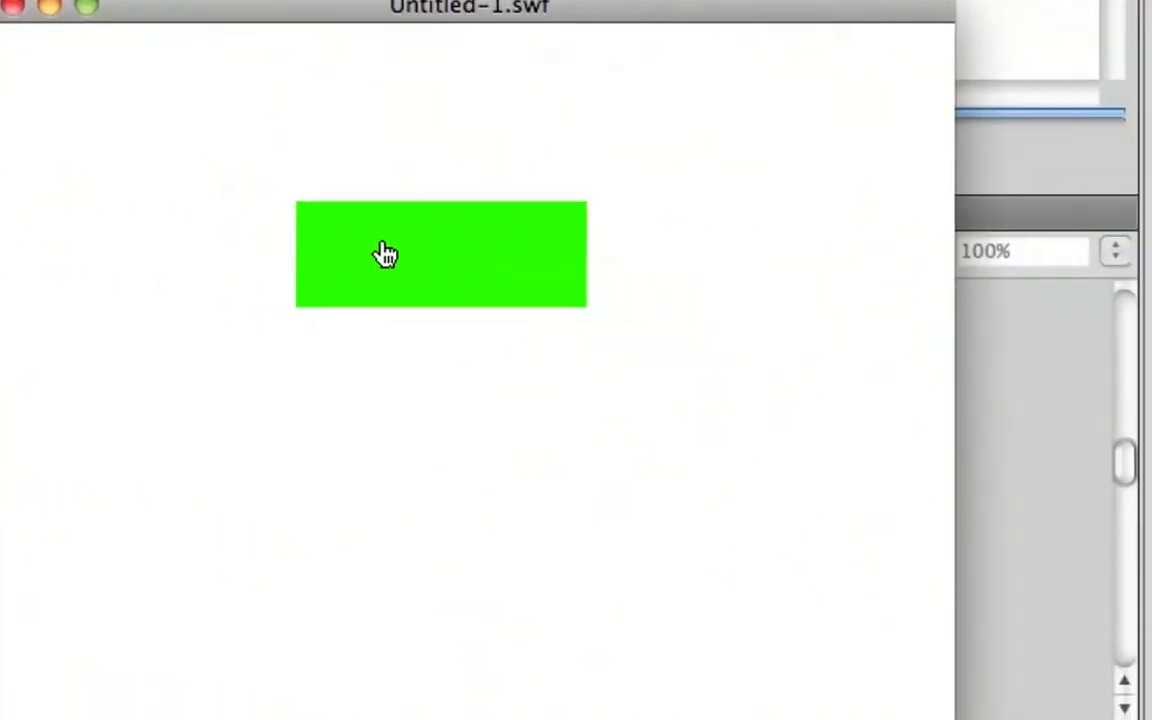
left_click(624, 296)
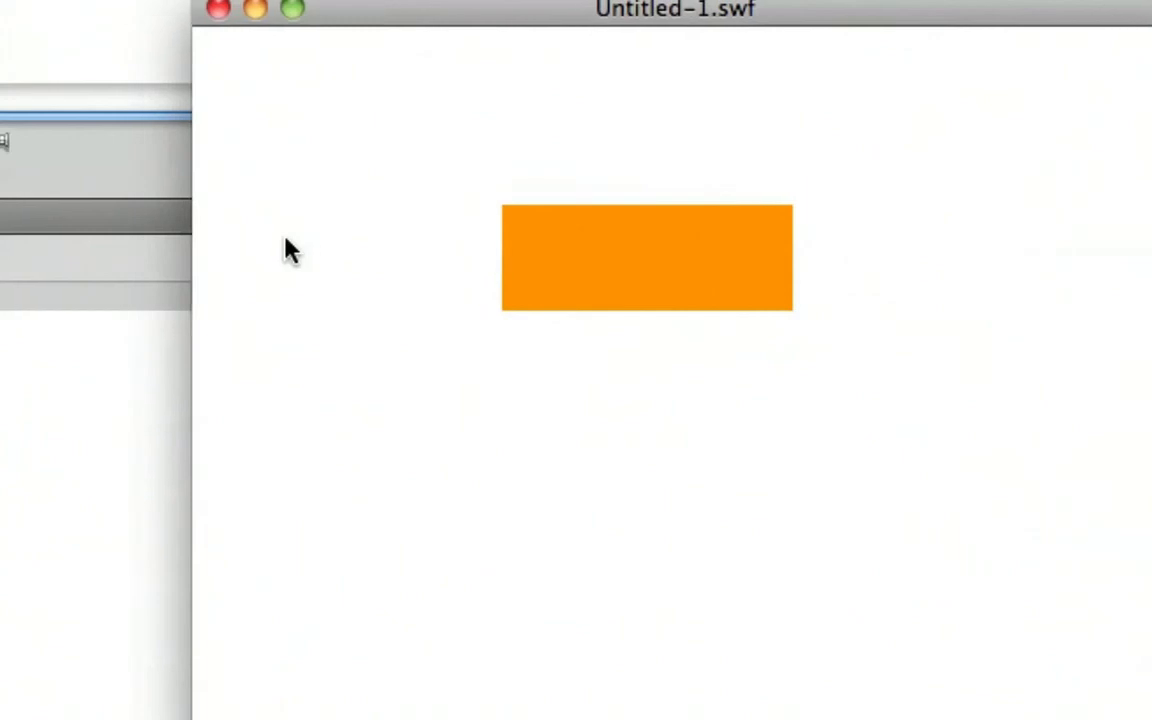
left_click(554, 267)
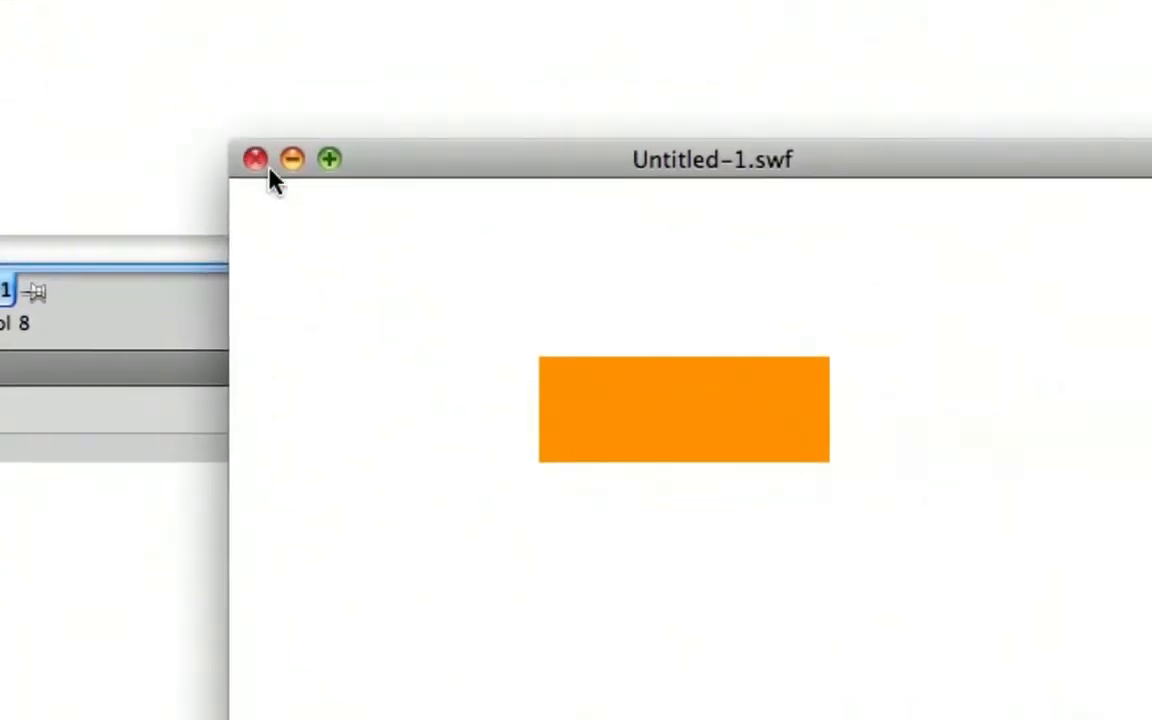
left_click(258, 162)
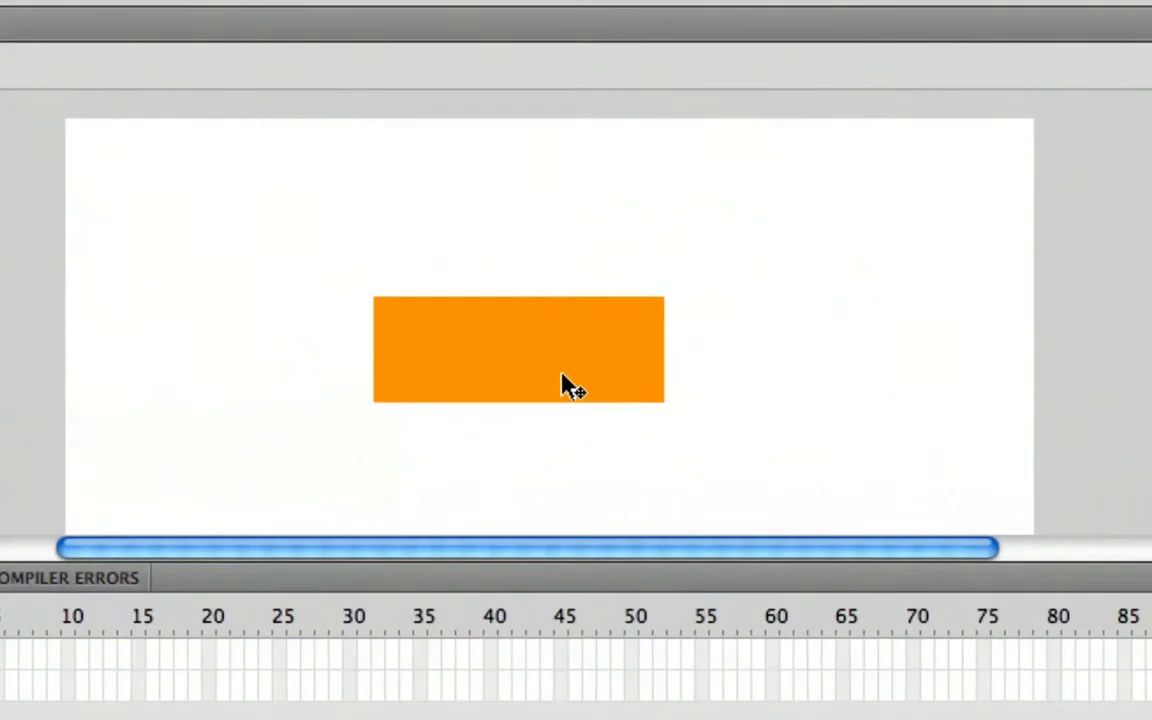
- Attach the ActionScript on(release){ gotoAndPlay(2); } to the orange button instance on the stage, with the statement on its own line, and deselect the button
left_click(548, 373)
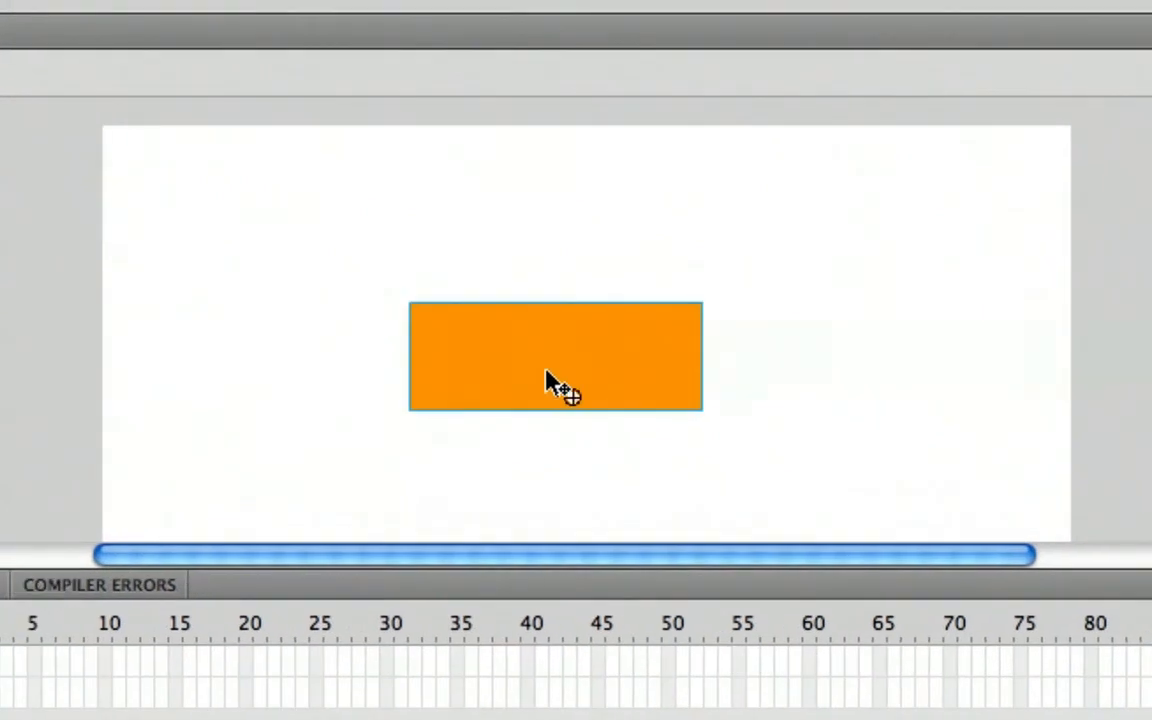
right_click(548, 382)
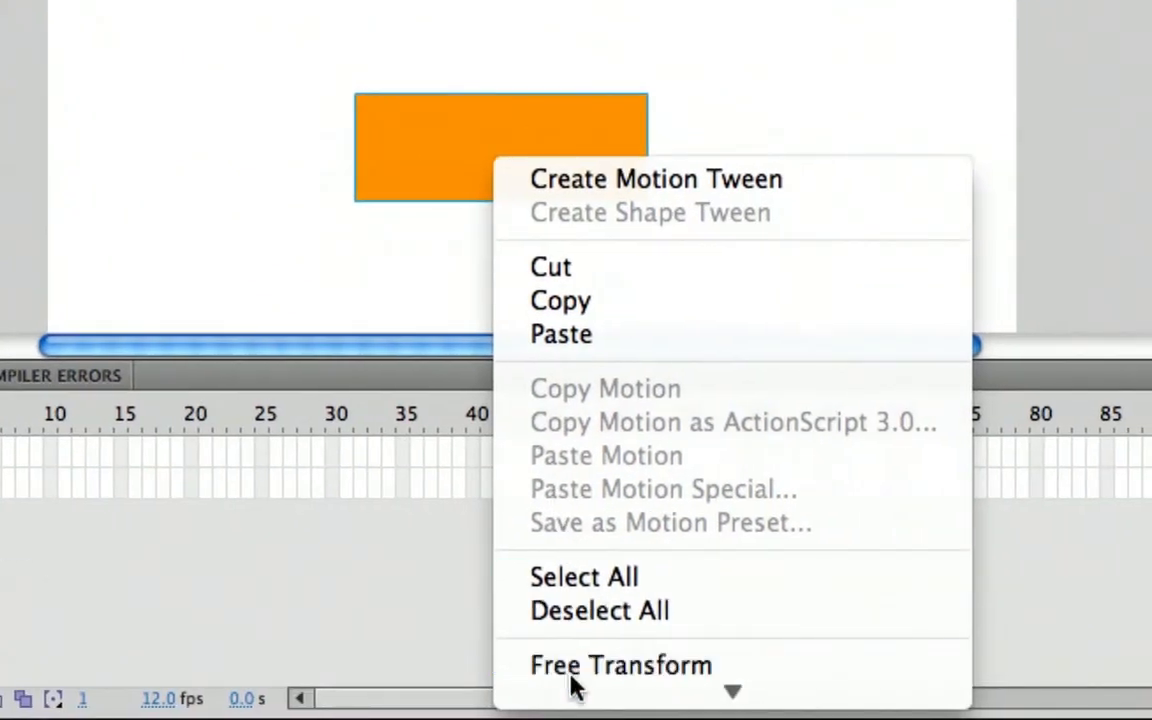
mouse_move(571, 685)
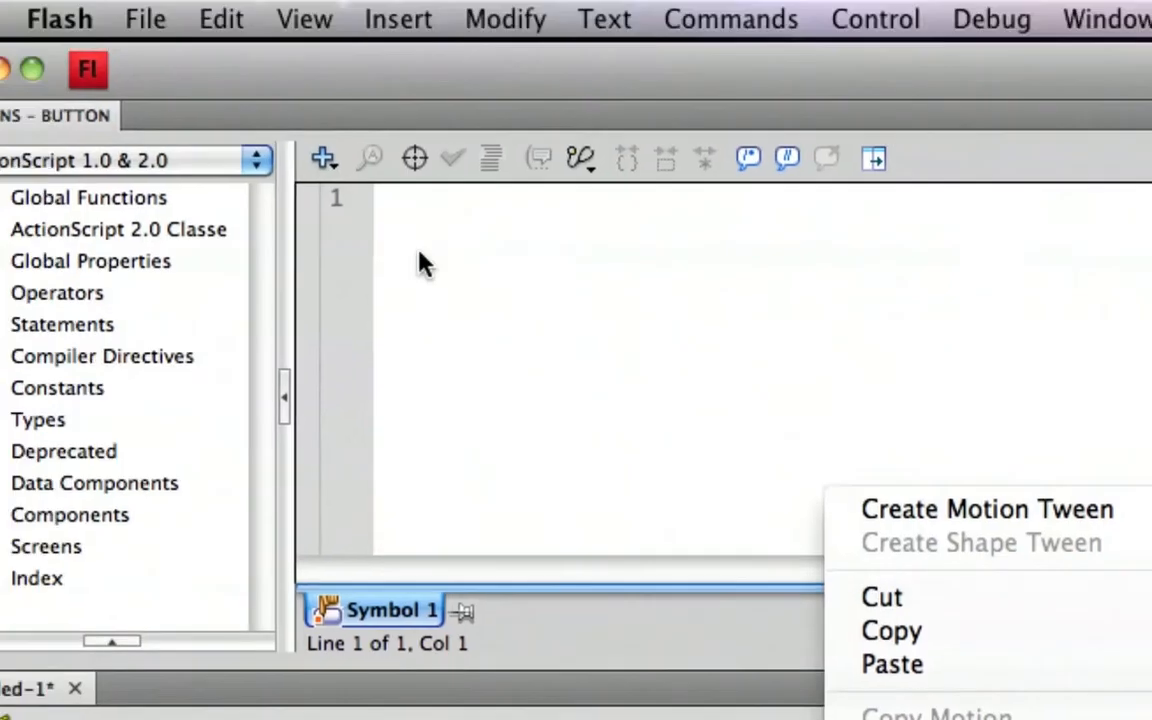
left_click(416, 256)
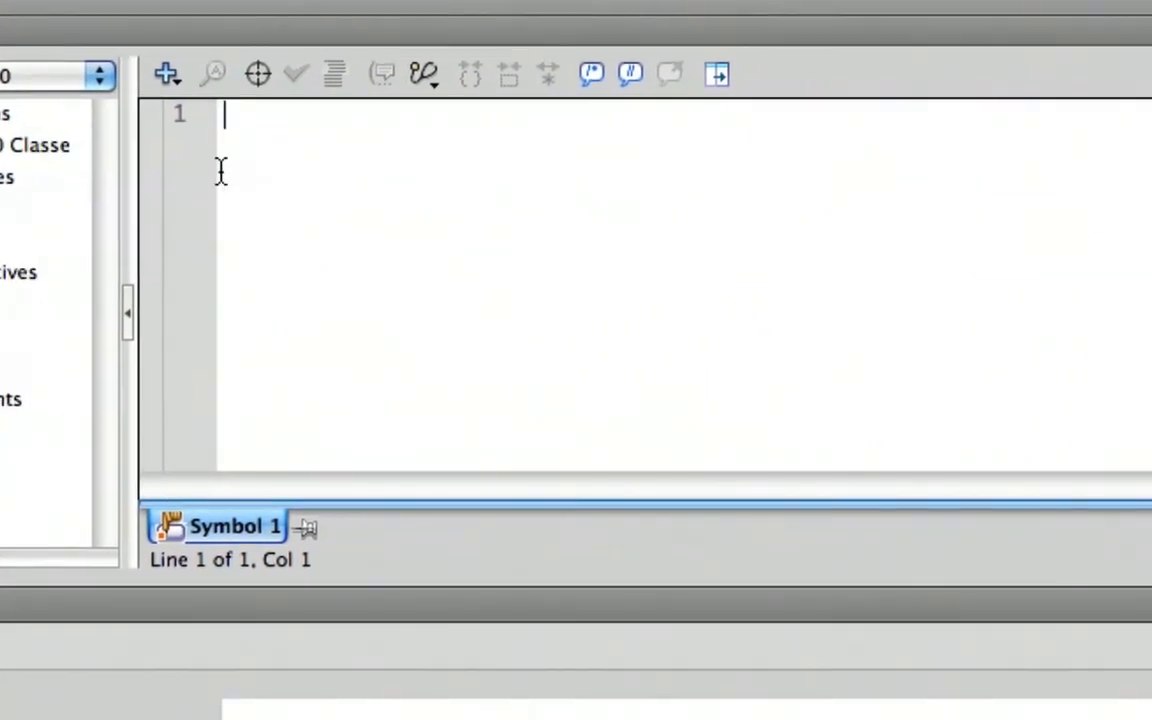
type("on(rele")
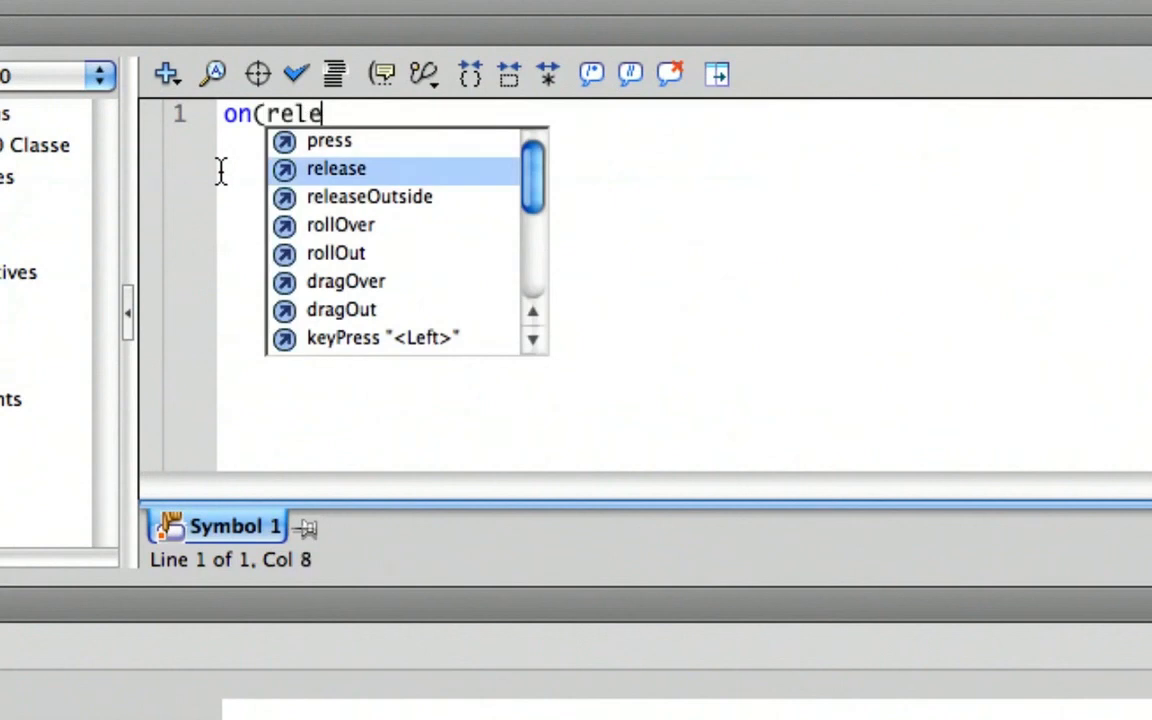
type("ase){")
key("Return")
type("gotoA")
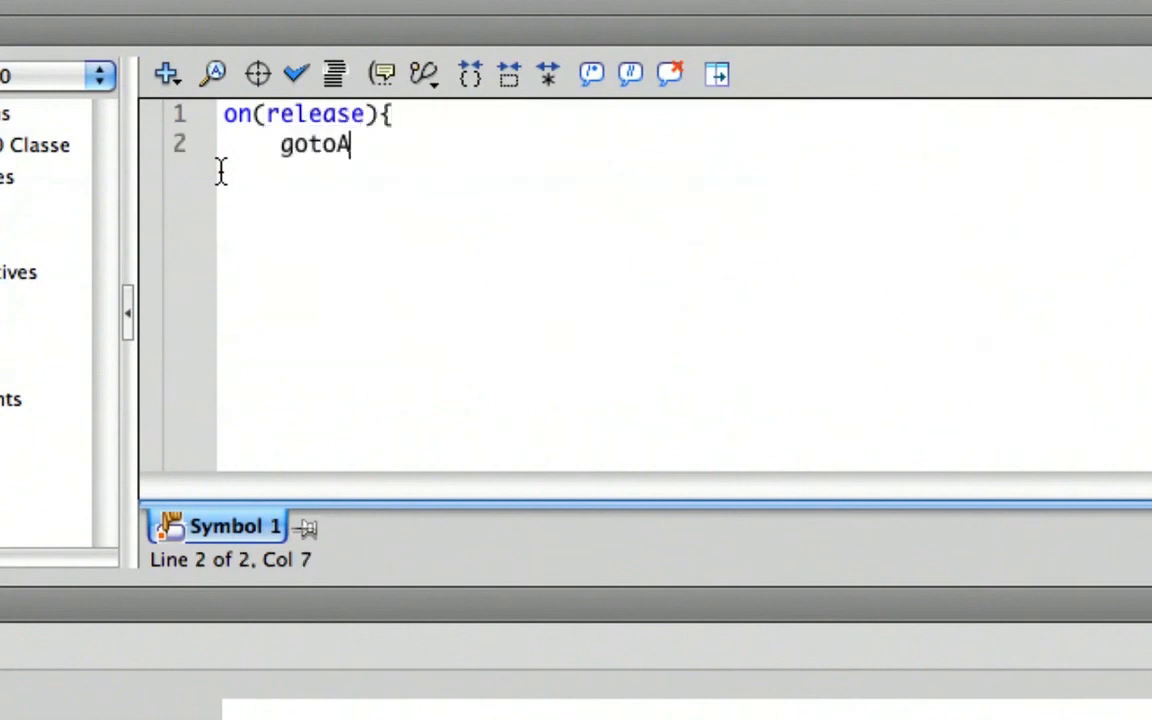
type("ndPlay(2)")
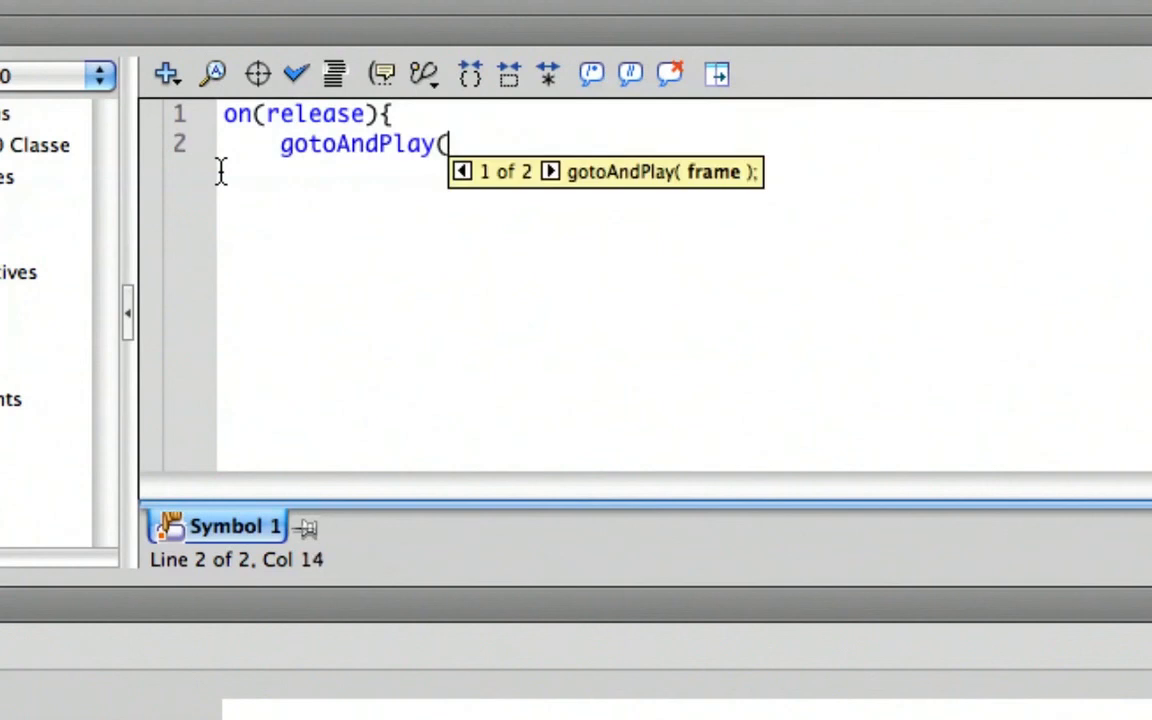
type(";")
key("Return")
type("}")
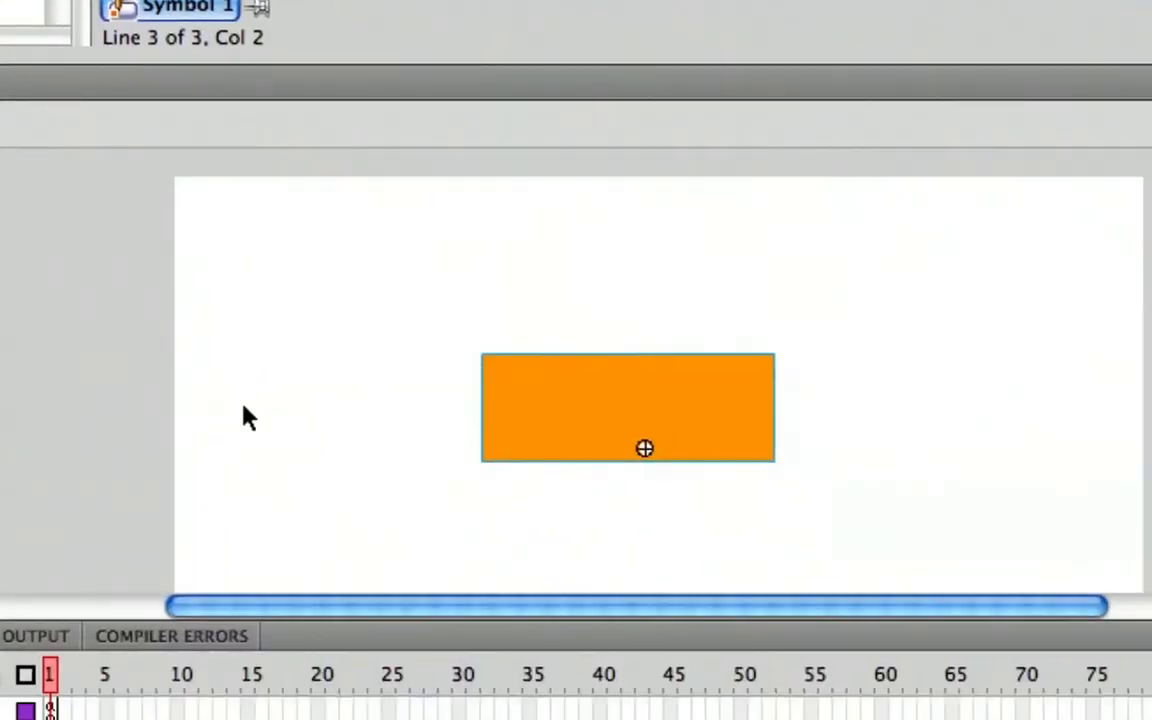
left_click(243, 408)
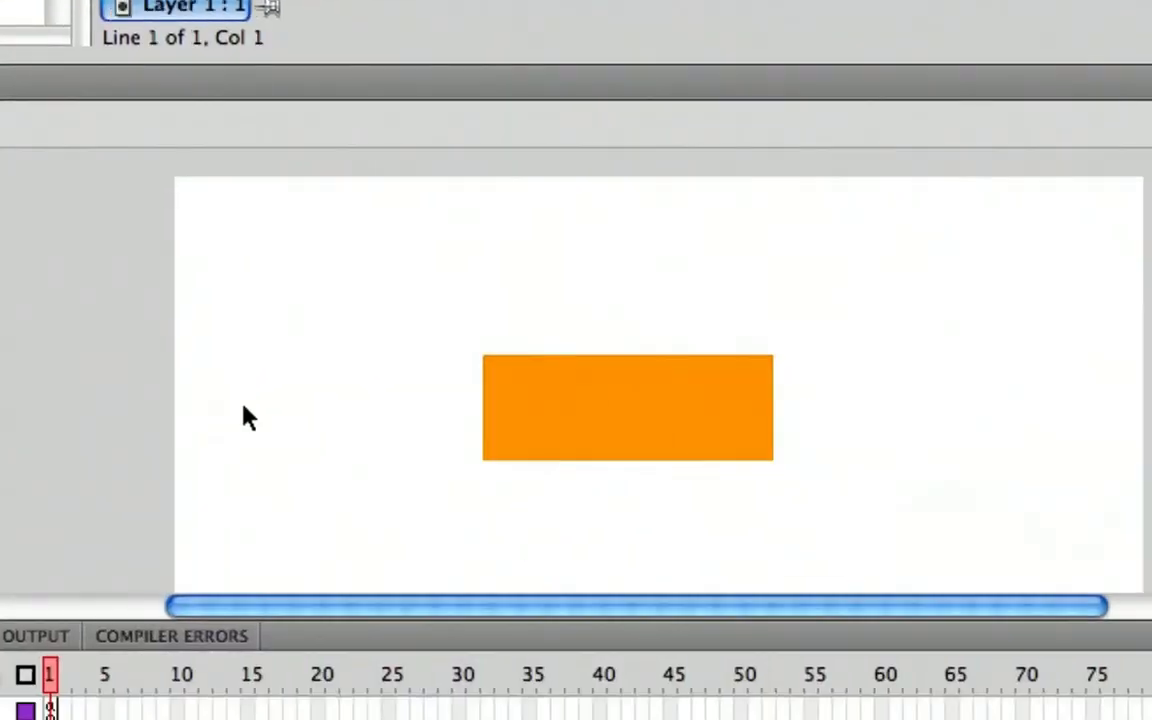